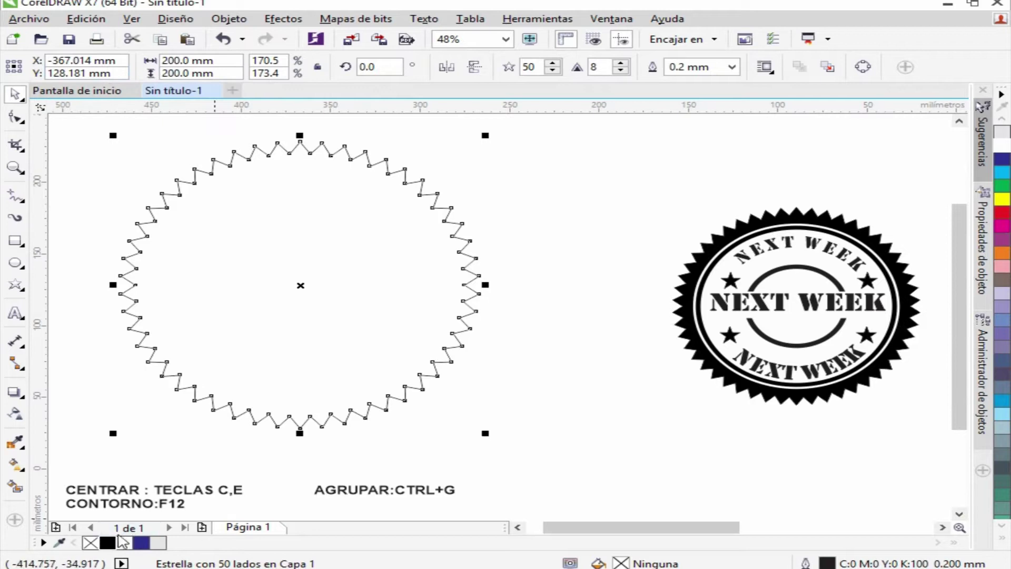
- Fill the 50-point star with black and shift it slightly down and to the right
left_click_drag(259, 331, 265, 348)
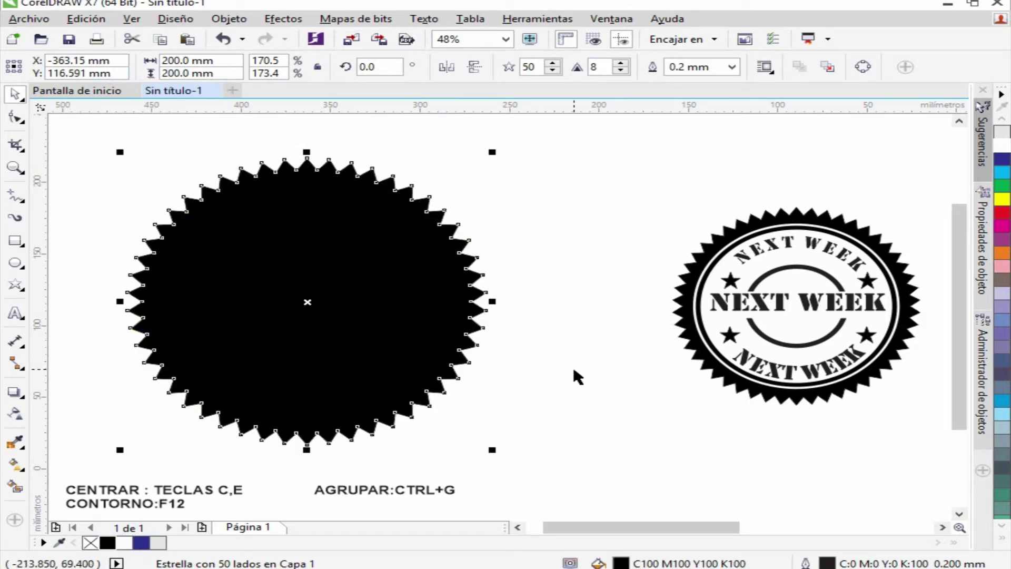
left_click(573, 366)
- Draw an ellipse about 145 × 131 mm, fill it with white and place it over the star's right half
left_click(23, 259)
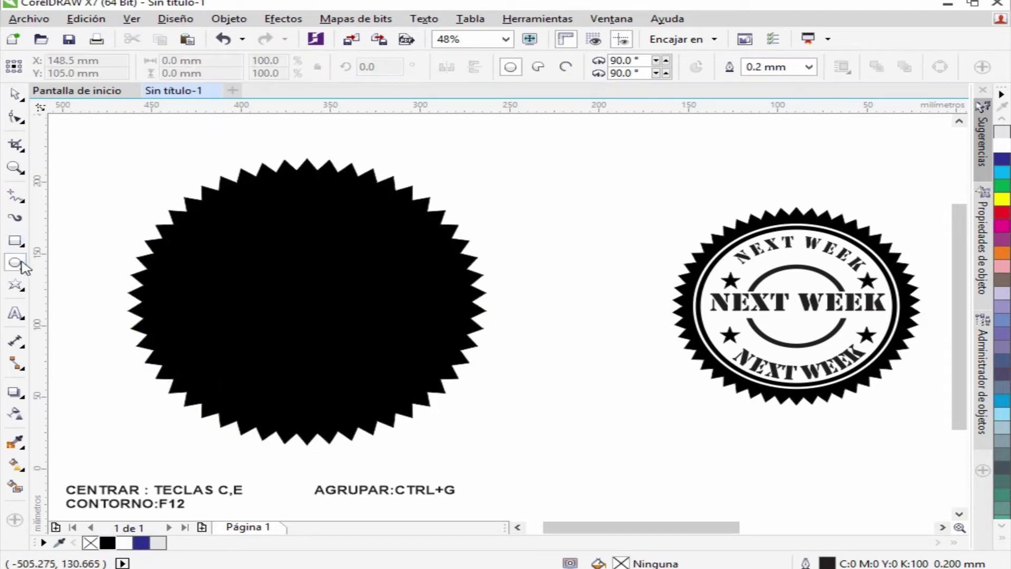
left_click_drag(270, 137, 531, 327)
left_click(15, 95)
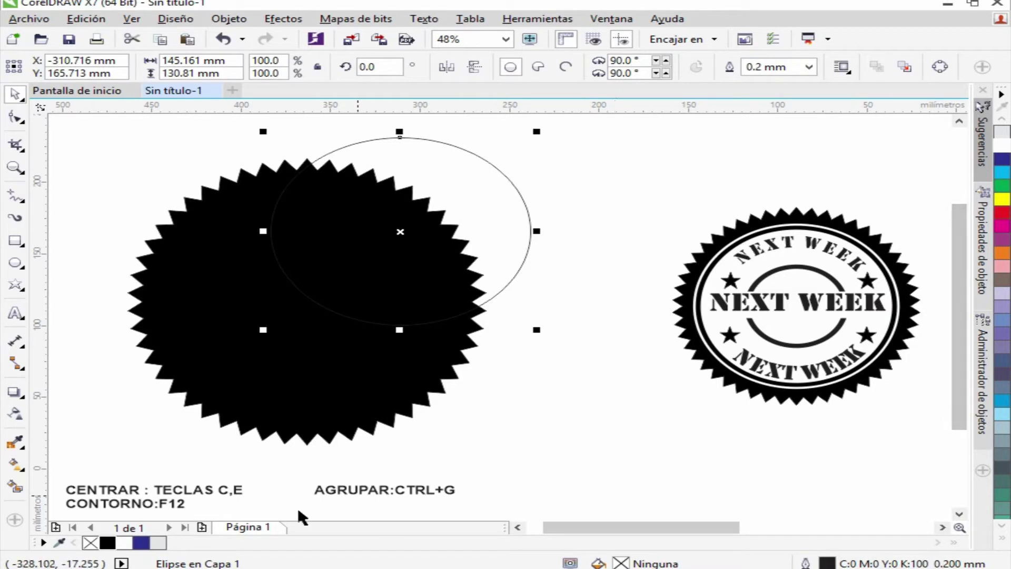
left_click(125, 543)
left_click_drag(418, 249, 428, 287)
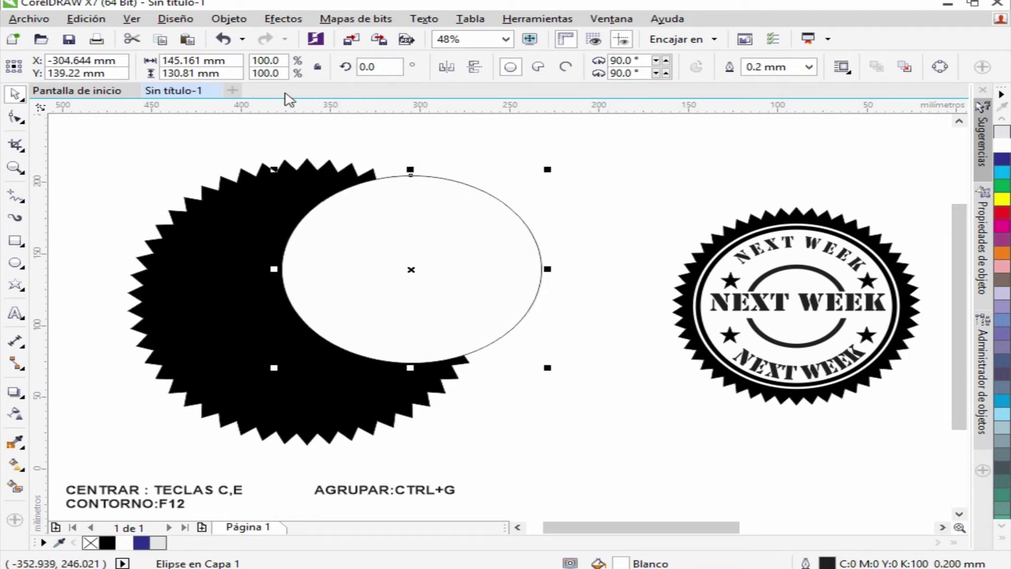
- Set the white ellipse's width and height to 165 mm
left_click_drag(236, 61, 105, 62)
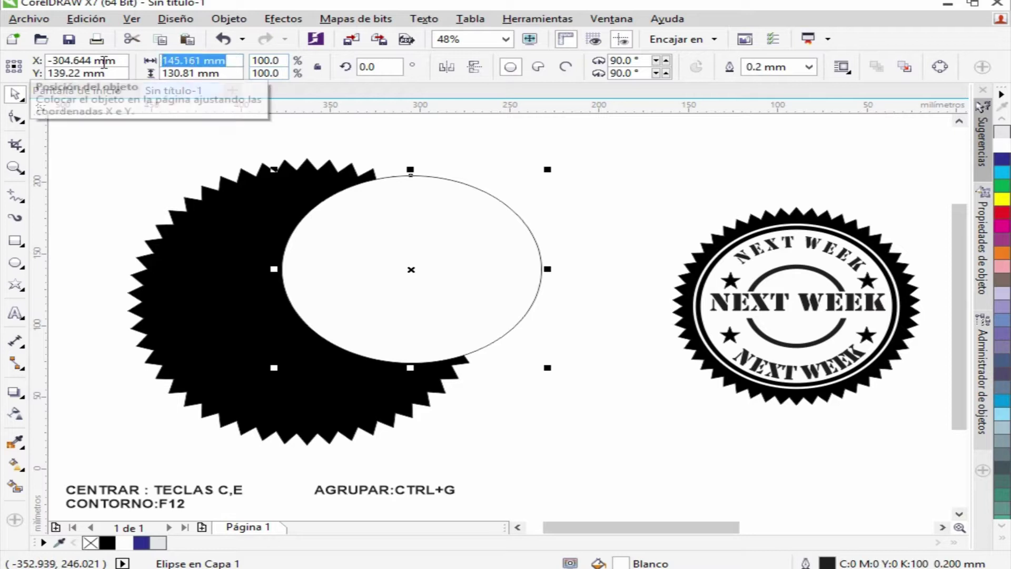
type("165")
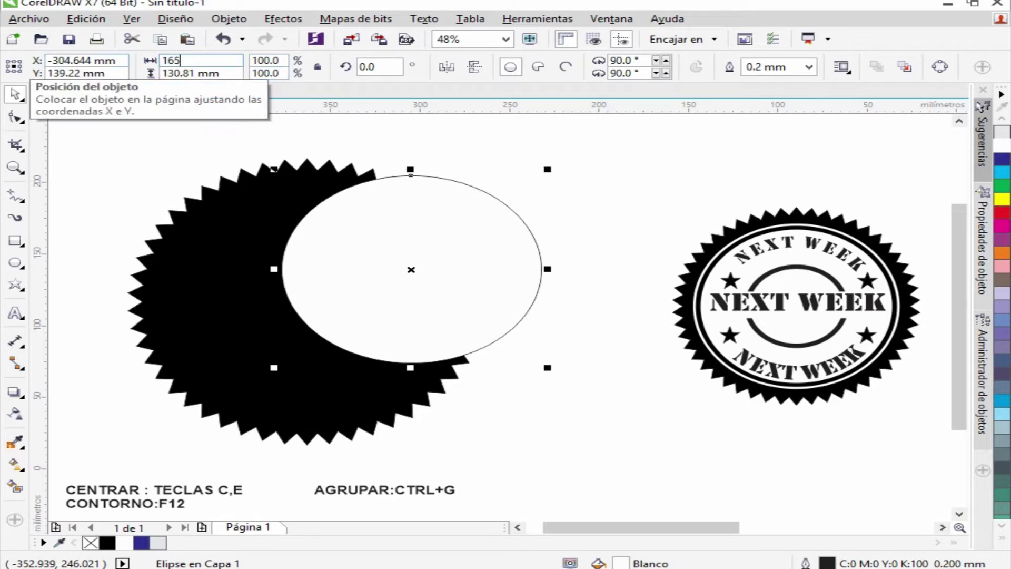
left_click_drag(238, 73, 151, 74)
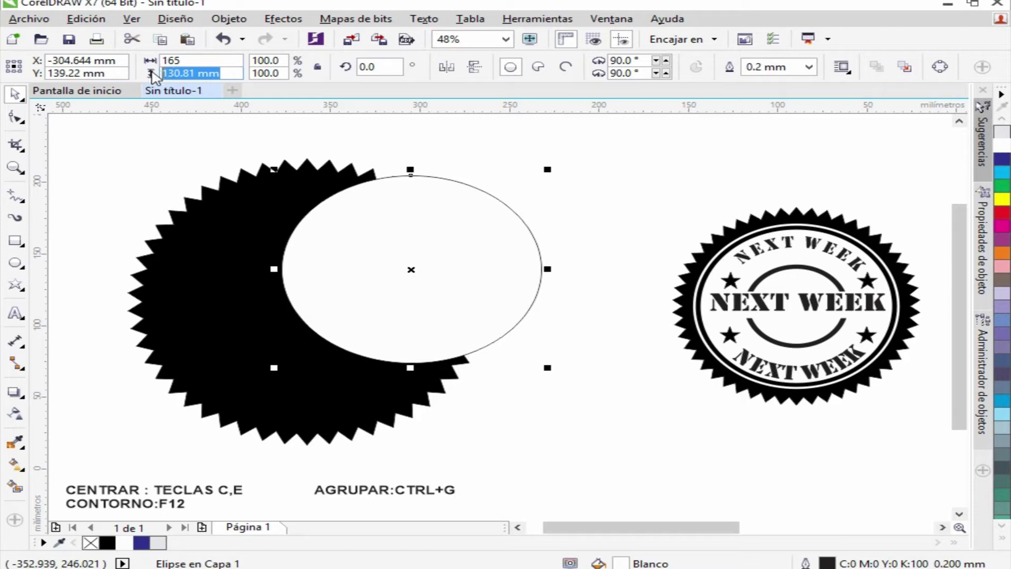
type("165")
key("Return")
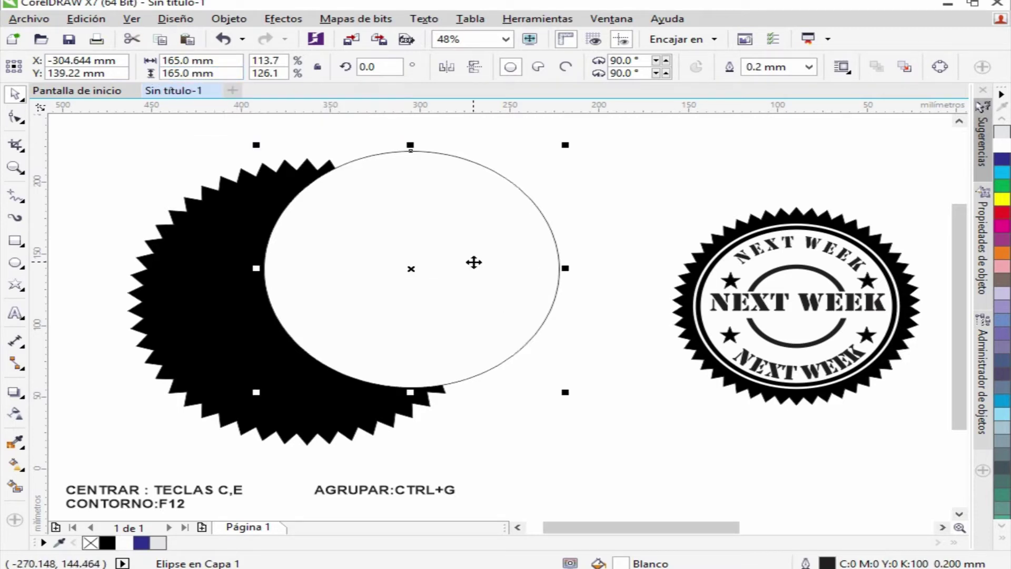
- Give the 165 mm circle a white outline 1.5 mm wide
key("F12")
left_click_drag(416, 121, 633, 137)
left_click(602, 166)
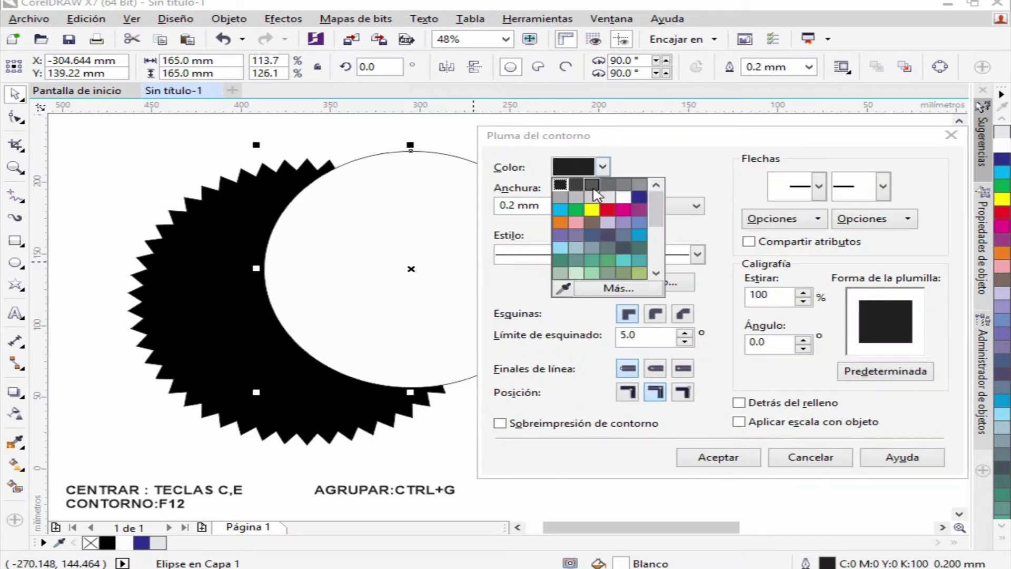
left_click(607, 198)
left_click(572, 206)
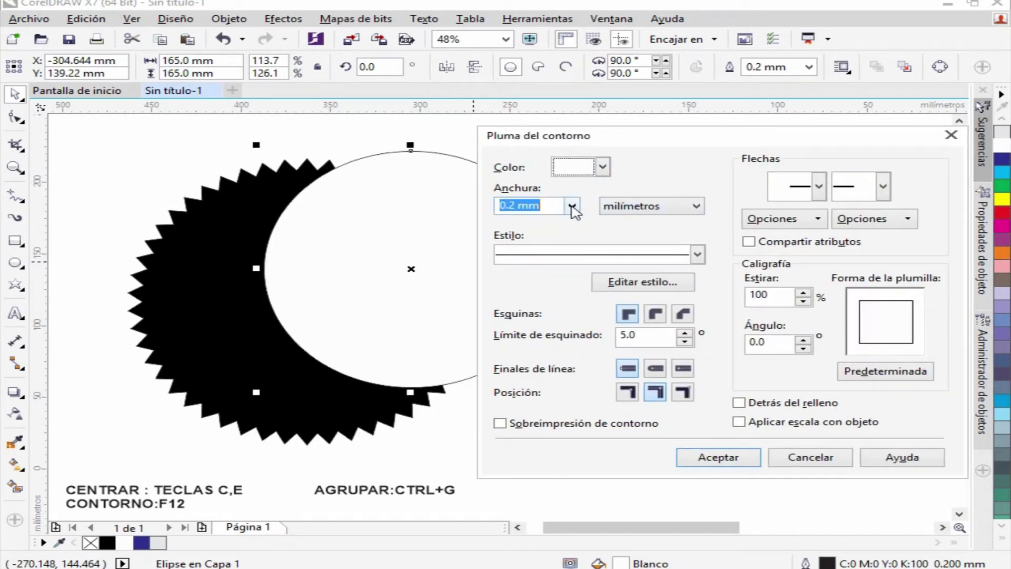
left_click(530, 316)
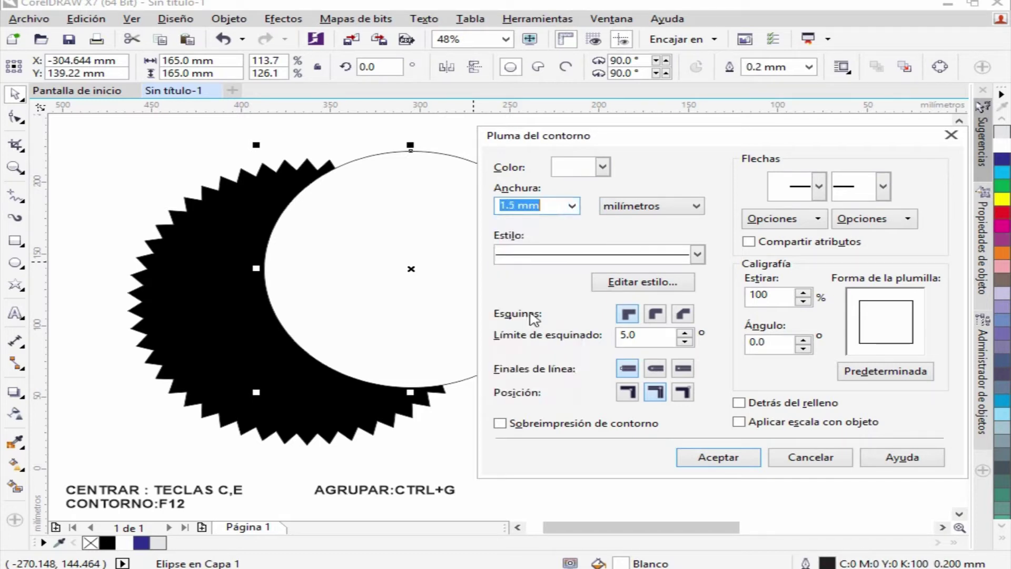
left_click(725, 463)
- Fill the 165 mm circle with black and centre it on the star
left_click_drag(470, 338, 409, 365)
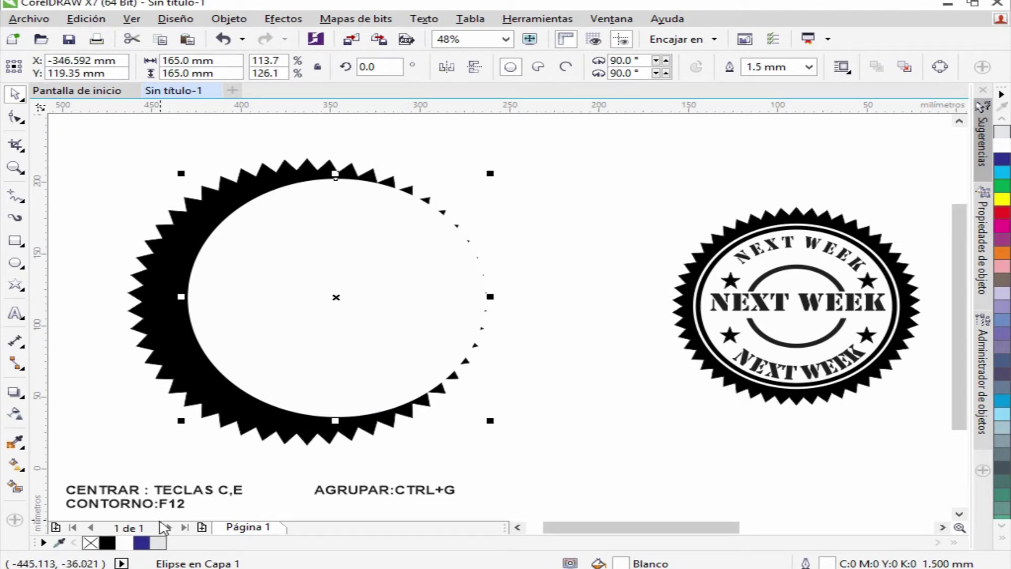
left_click(109, 543)
left_click_drag(309, 334, 289, 338)
left_click_drag(90, 132, 513, 458)
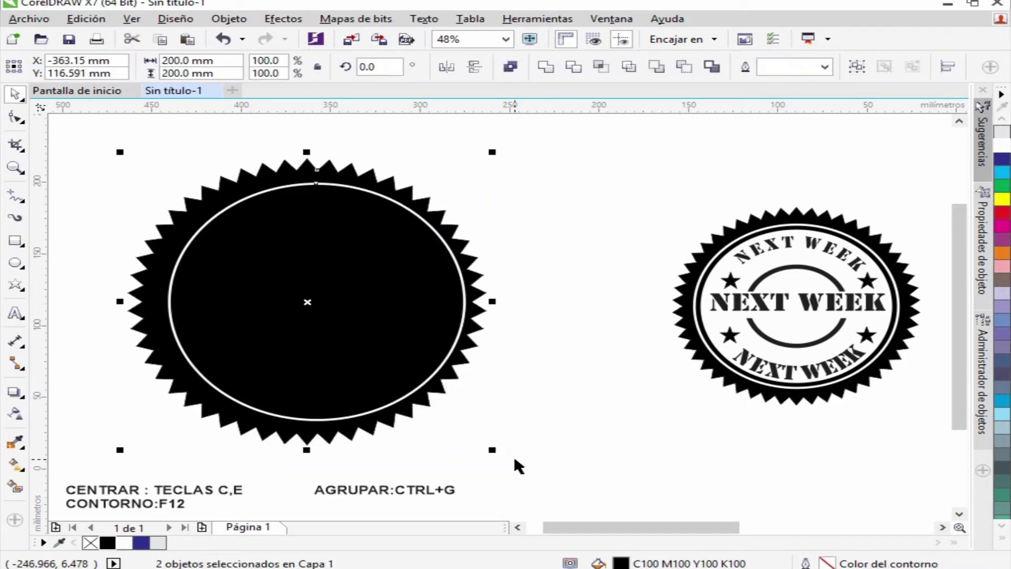
key("c")
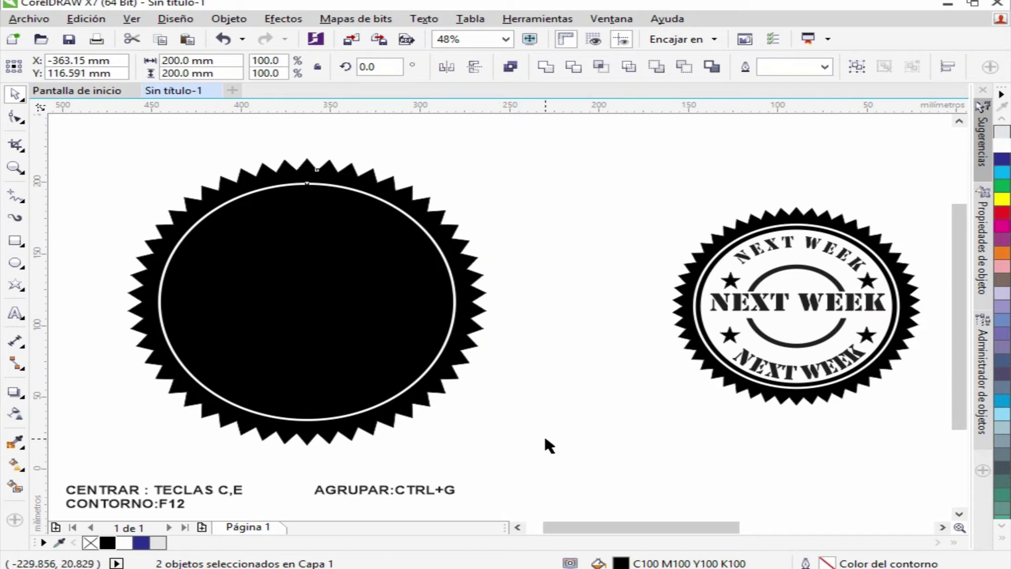
left_click(544, 441)
- Draw an ellipse about 105 × 106 mm, fill it with white and place it over the star's right edge
left_click(15, 262)
mouse_move(484, 160)
left_mouse_down()
mouse_move(634, 308)
mouse_move(673, 312)
left_mouse_up()
left_click(15, 93)
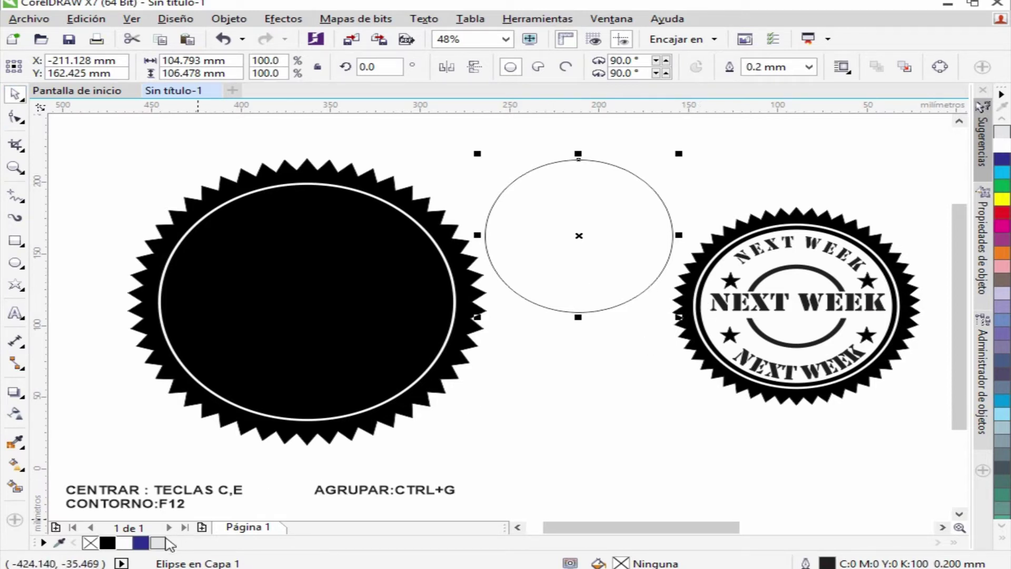
left_click(124, 542)
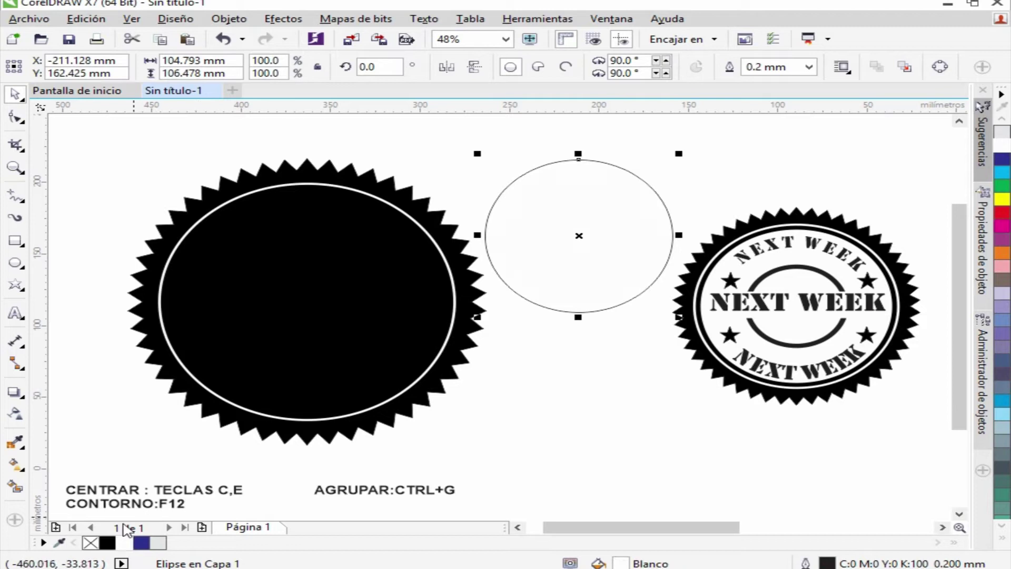
left_click_drag(547, 273, 479, 340)
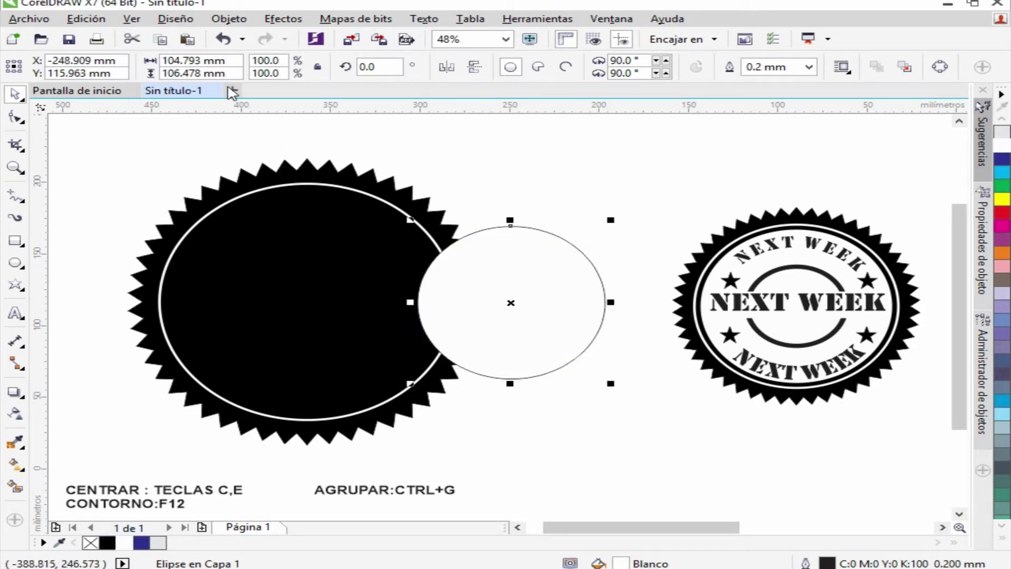
- Resize the new white ellipse to 155 × 155 mm and remove its outline
left_click(219, 66)
type("155")
left_click_drag(226, 72, 158, 74)
type("155")
key("Return")
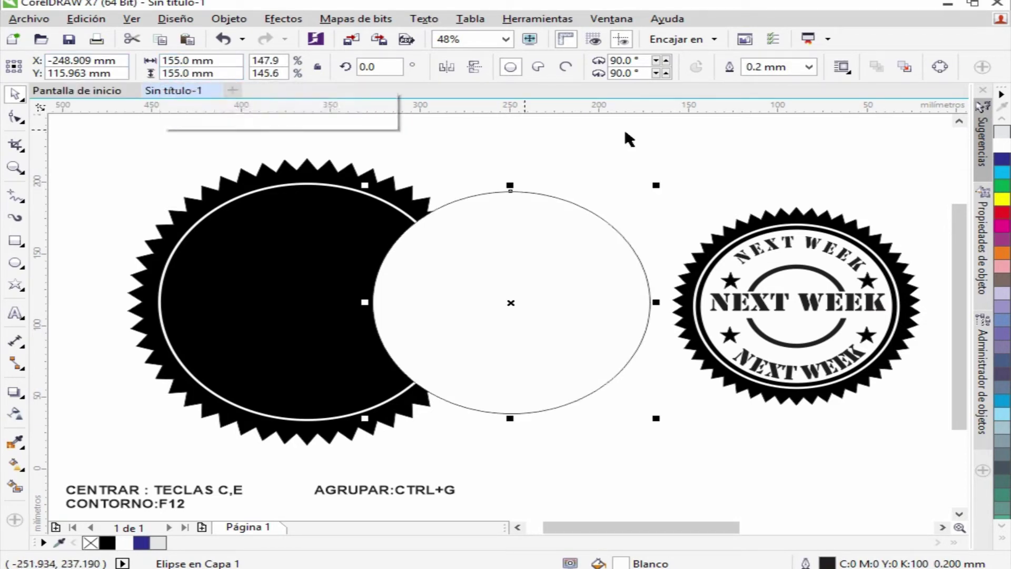
left_click(808, 67)
left_click(761, 81)
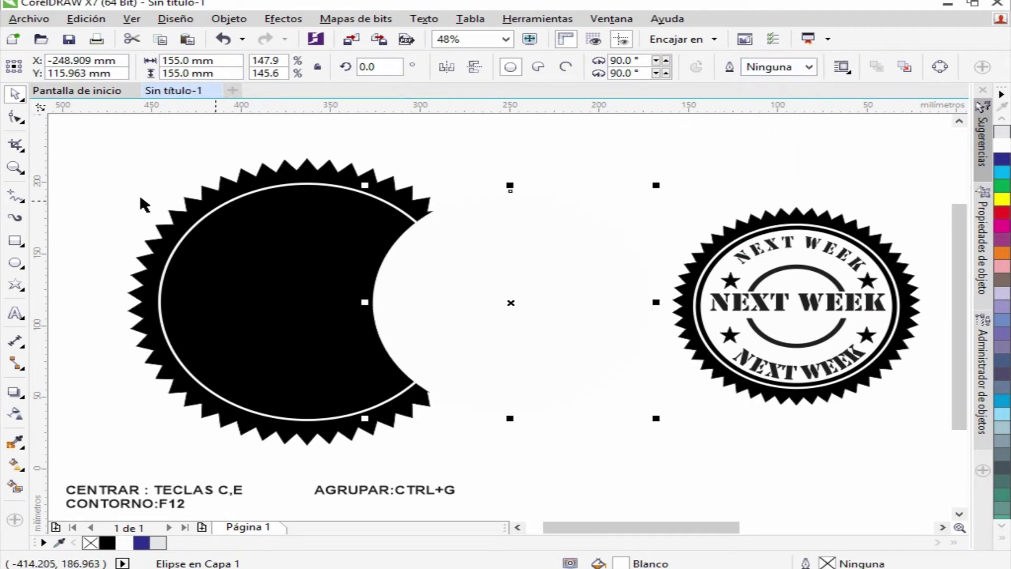
- Centre the 155 mm white circle horizontally and vertically with the star and the black circle
left_click(104, 164)
left_click_drag(91, 129, 718, 476)
key("c")
key("e")
left_click(604, 428)
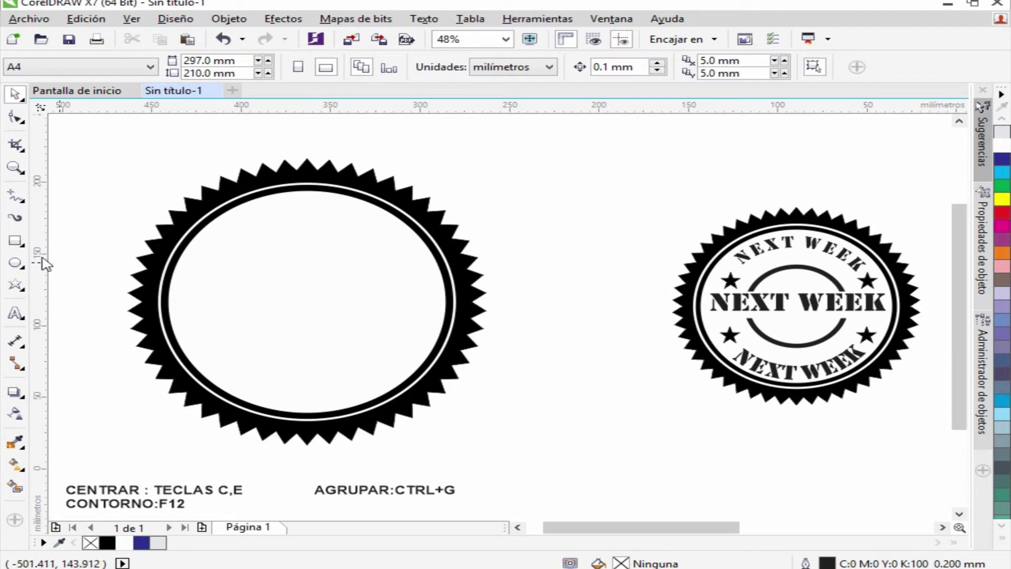
- Draw an ellipse about 88 × 89 mm, fill it with white and place it over the seal's lower-right edge
left_click(15, 262)
left_click_drag(117, 188, 273, 316)
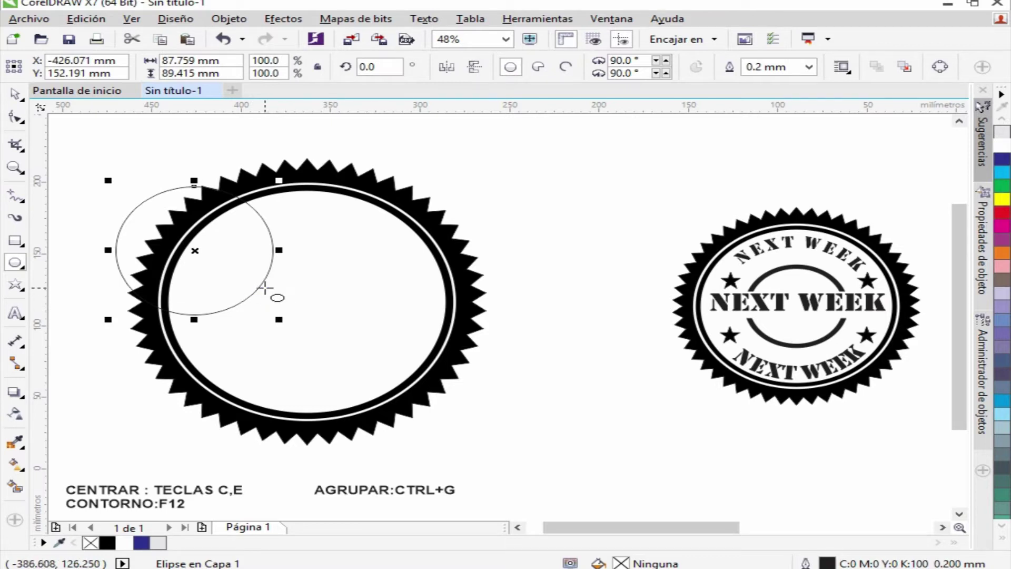
left_click(14, 95)
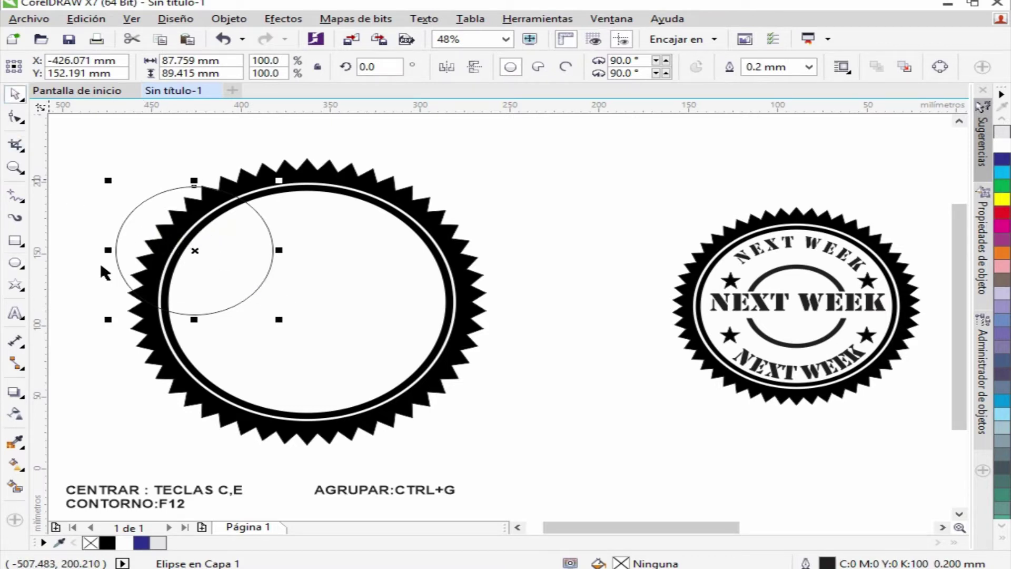
left_click(124, 542)
left_click_drag(203, 293, 486, 400)
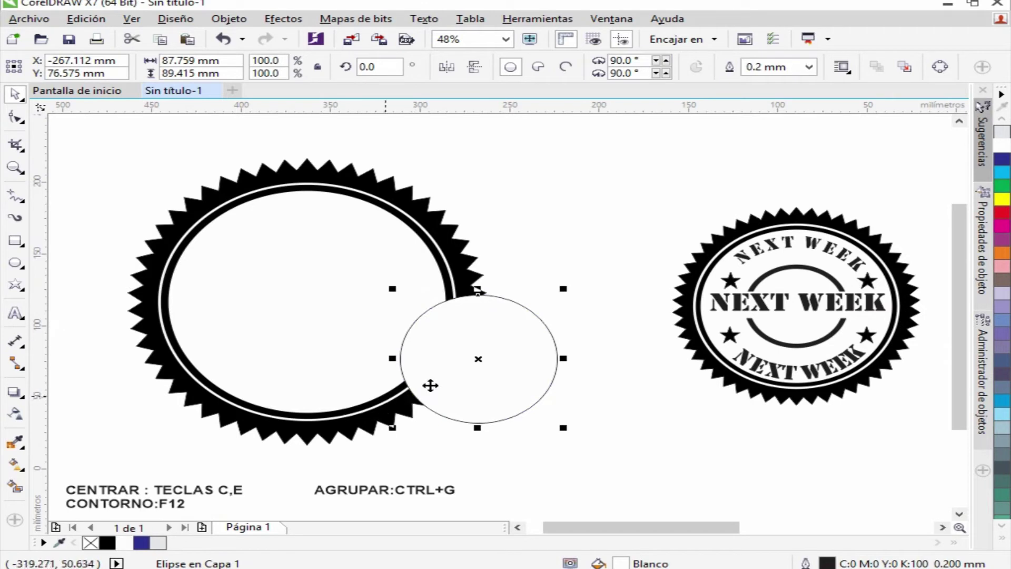
- Set the small white ellipse's width and height to 80 mm
left_click(220, 61)
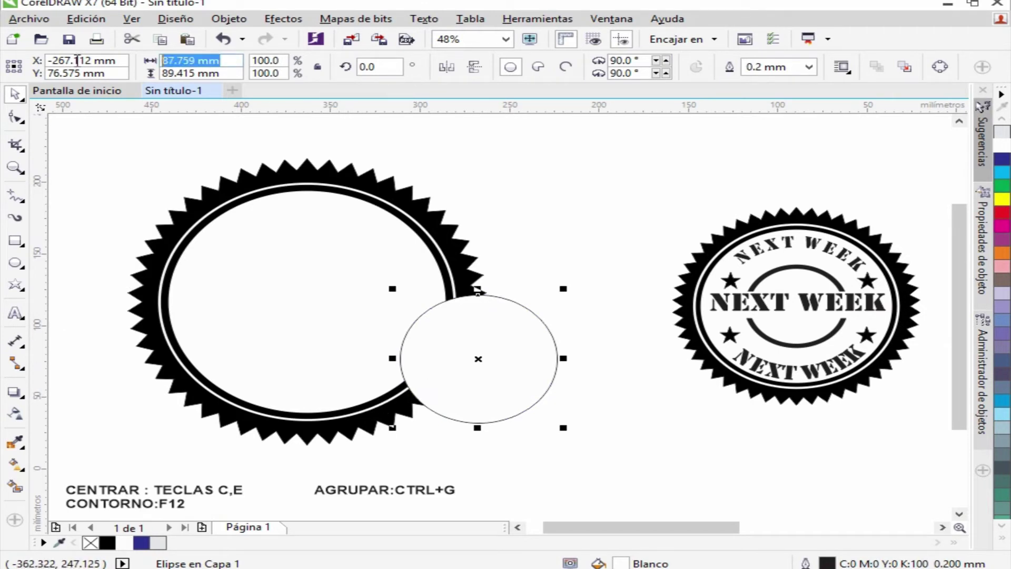
type("80")
key("Tab")
type("8")
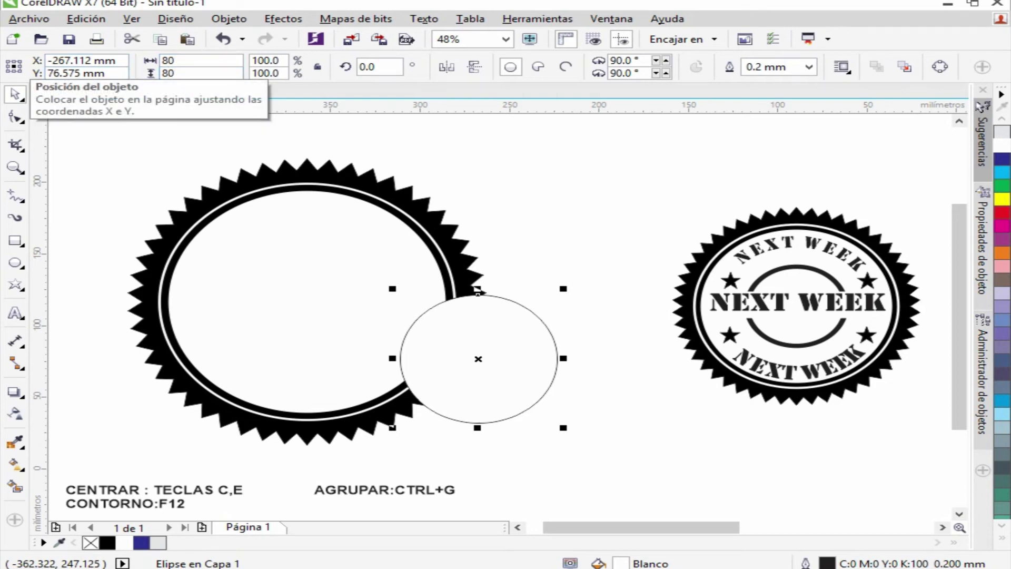
type("0")
key("Return")
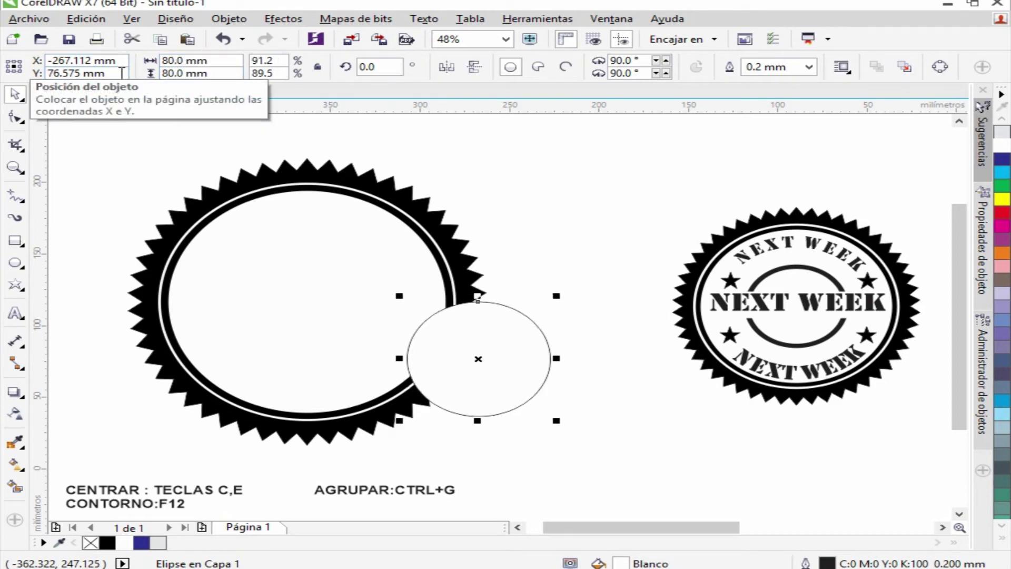
- Set the 80 mm circle's outline width to 3.0 mm
key("F12")
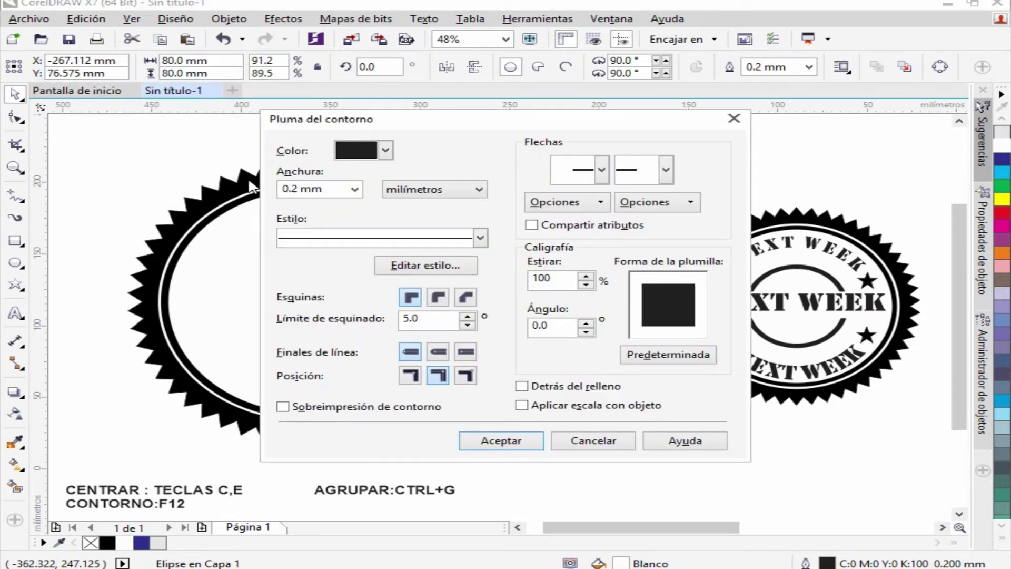
left_click(354, 189)
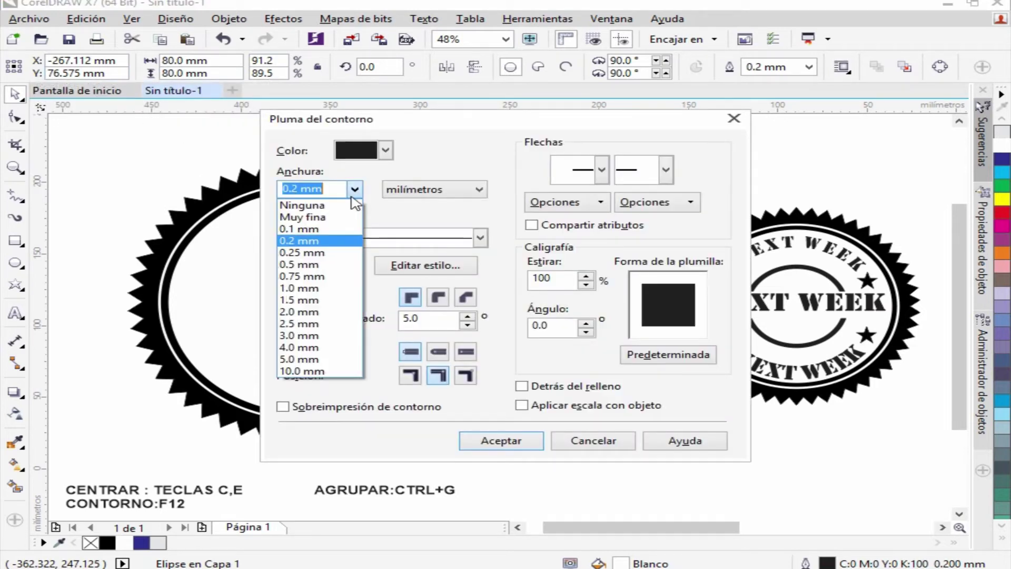
left_click(299, 337)
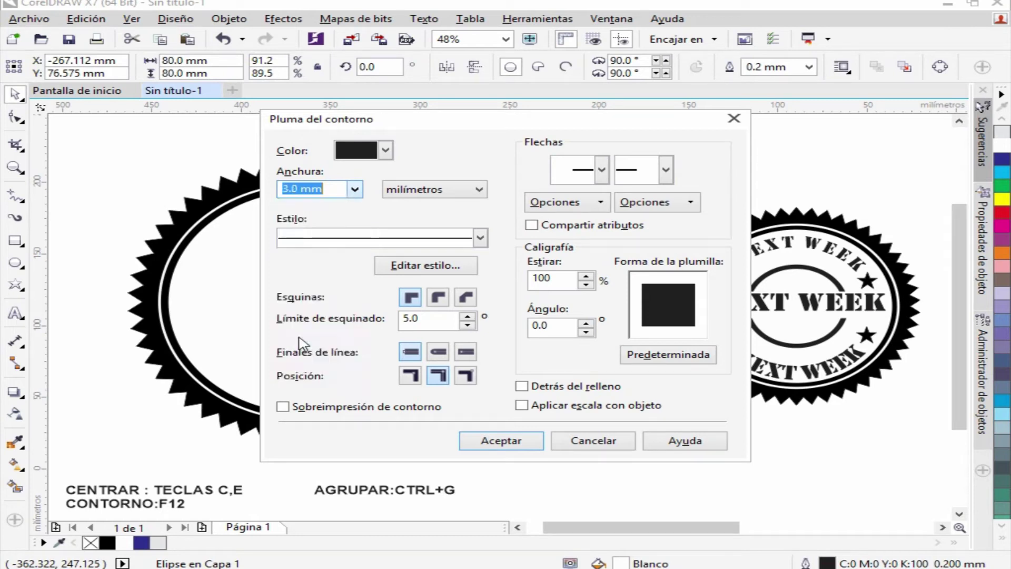
left_click(501, 442)
- Centre the 80 mm circle horizontally and vertically with the other seal shapes
left_click_drag(83, 130, 592, 473)
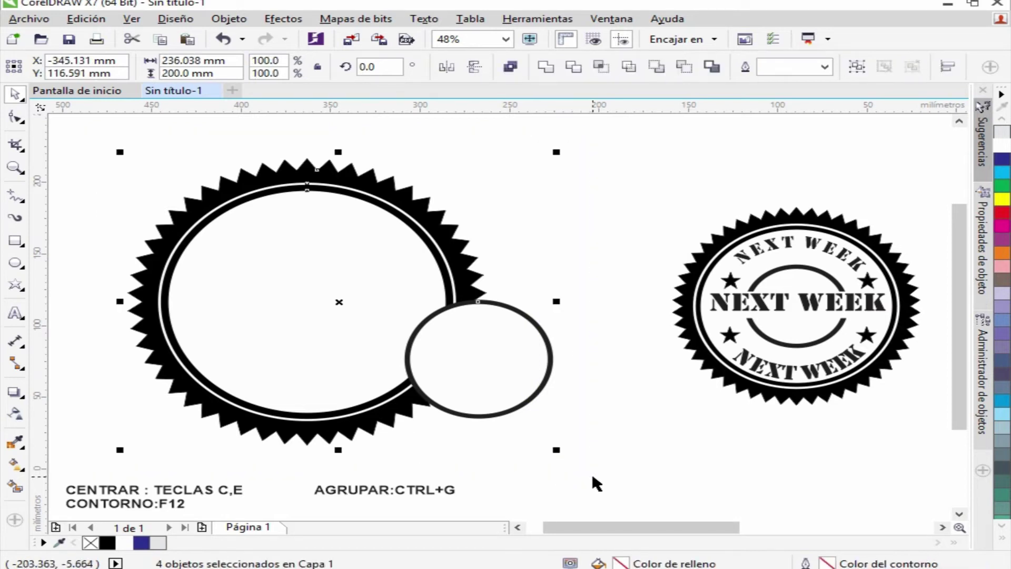
key("c")
key("e")
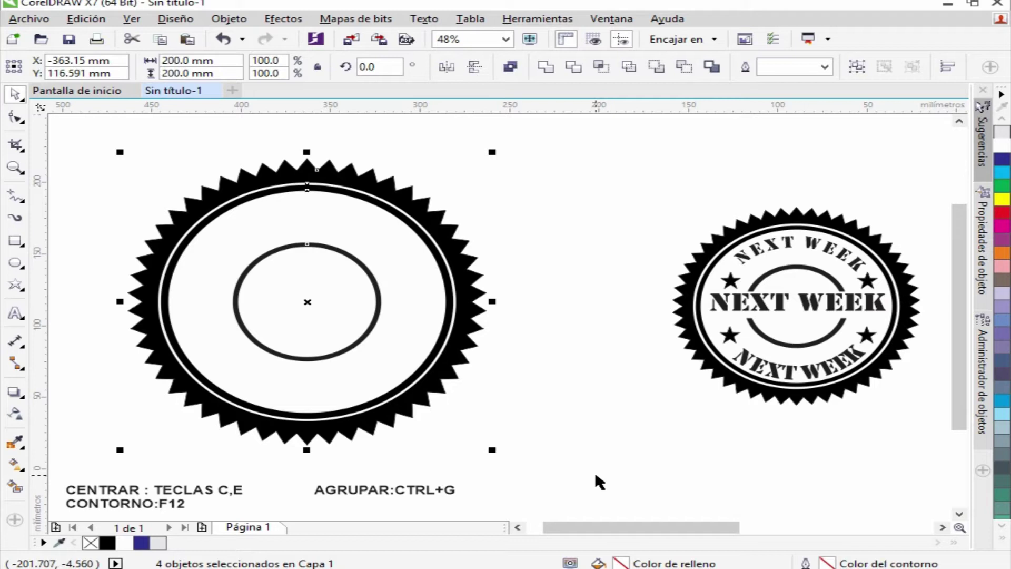
left_click(532, 435)
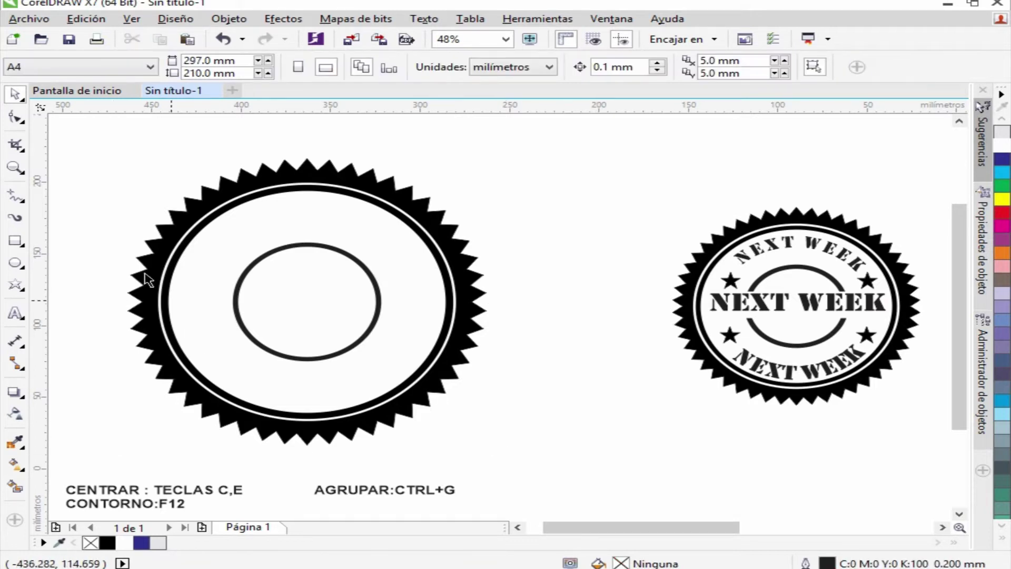
- Draw an ellipse about 115 × 111 mm around the inner ring and move it across the seal's right edge
left_click(14, 263)
left_click_drag(205, 226, 410, 387)
key("space")
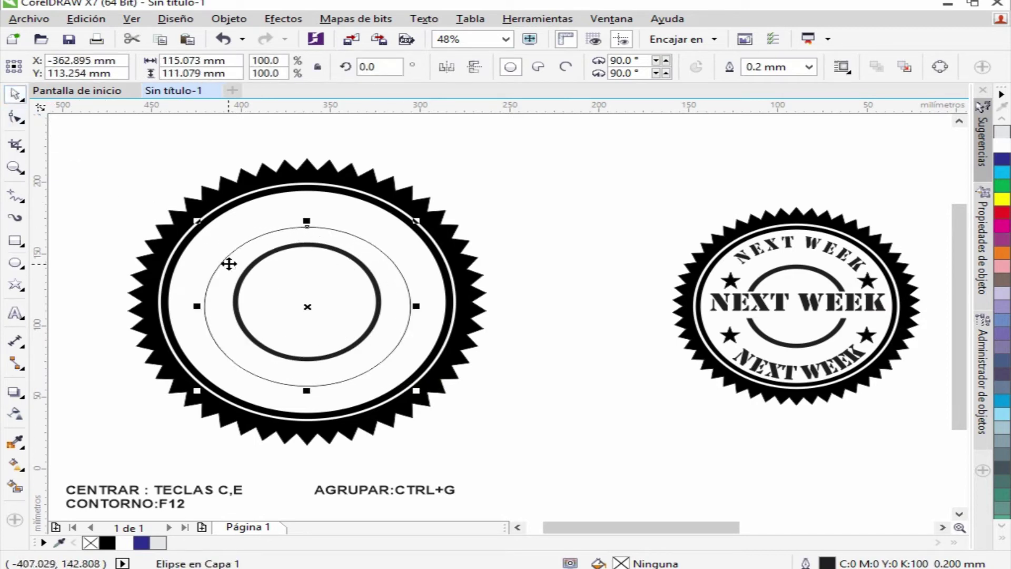
left_click_drag(242, 255, 465, 233)
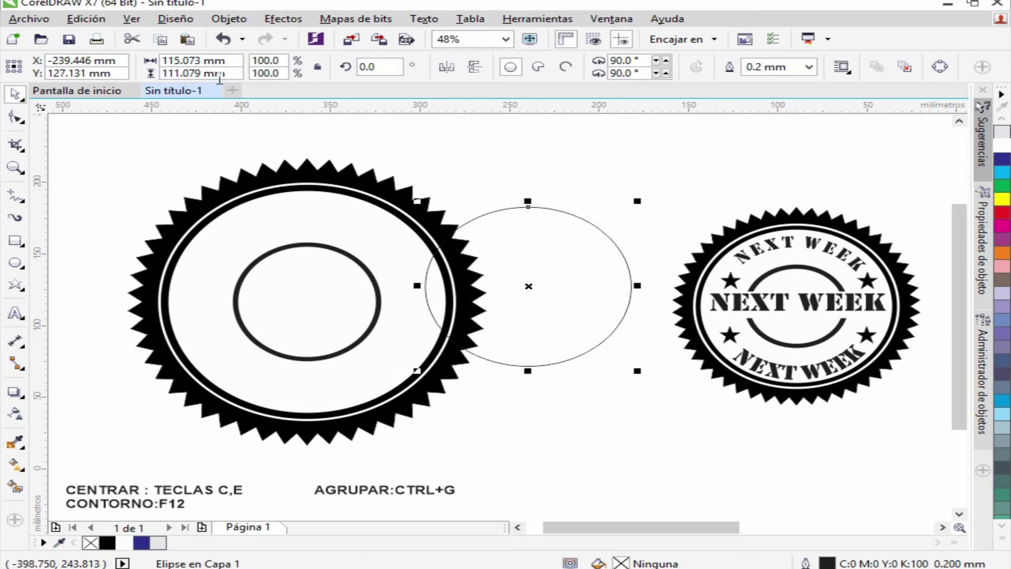
- Set the thin ellipse's width and height to 111 mm and move it into the gap between the two seals
left_click(229, 72)
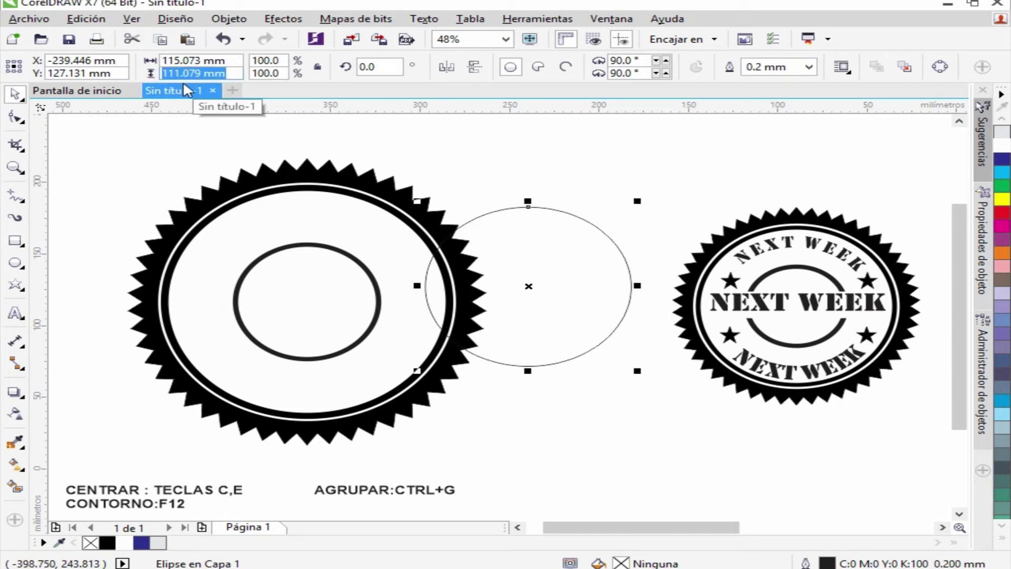
type("111")
left_click(229, 60)
type("111")
key("Return")
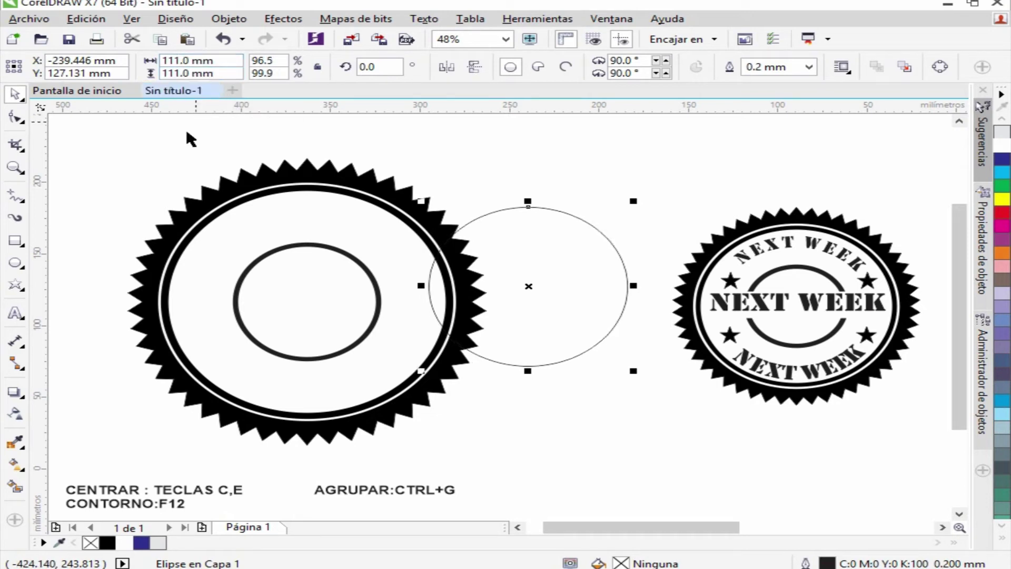
left_click_drag(541, 273, 592, 316)
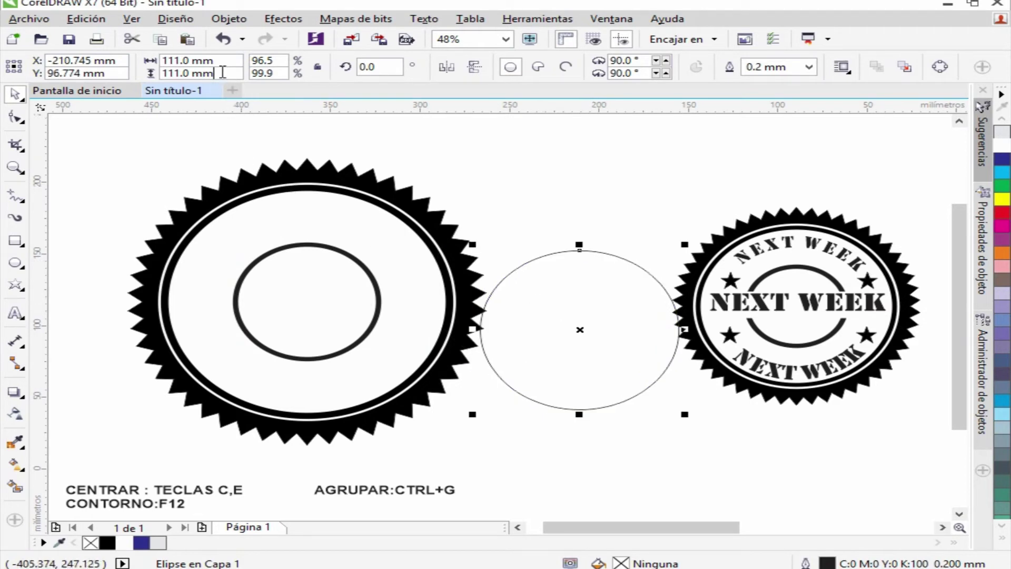
- Set the thin circle's width and height to 110 mm and move it slightly upward between the two seals
left_click_drag(222, 72, 133, 74)
type("110")
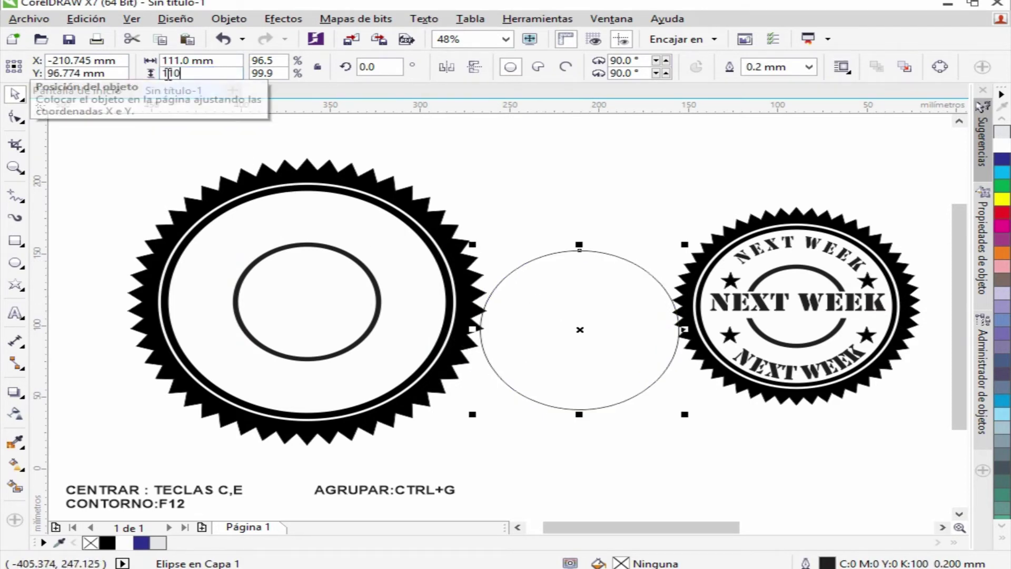
left_click_drag(223, 60, 135, 61)
type("110")
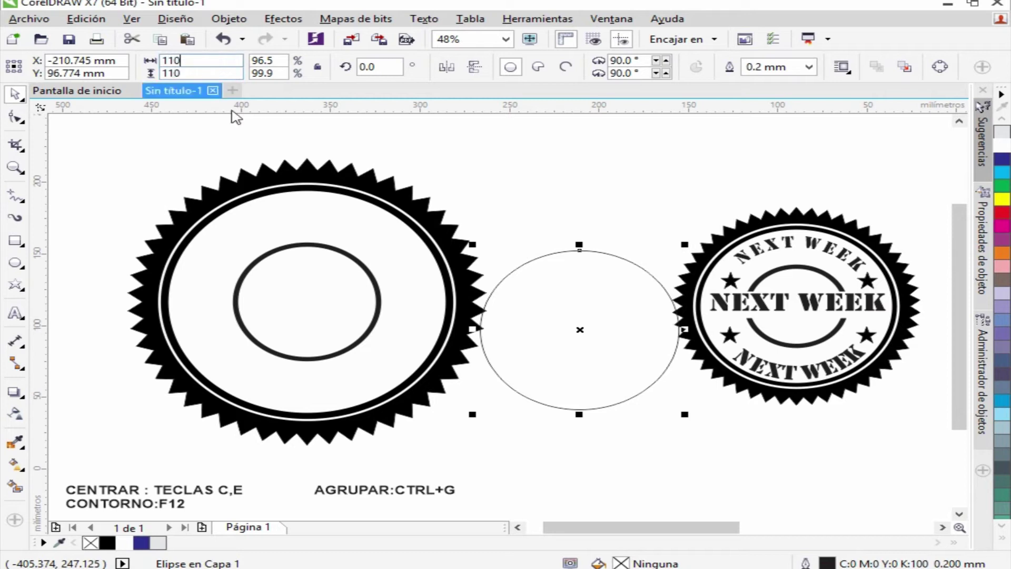
key("Return")
left_click_drag(607, 361, 601, 321)
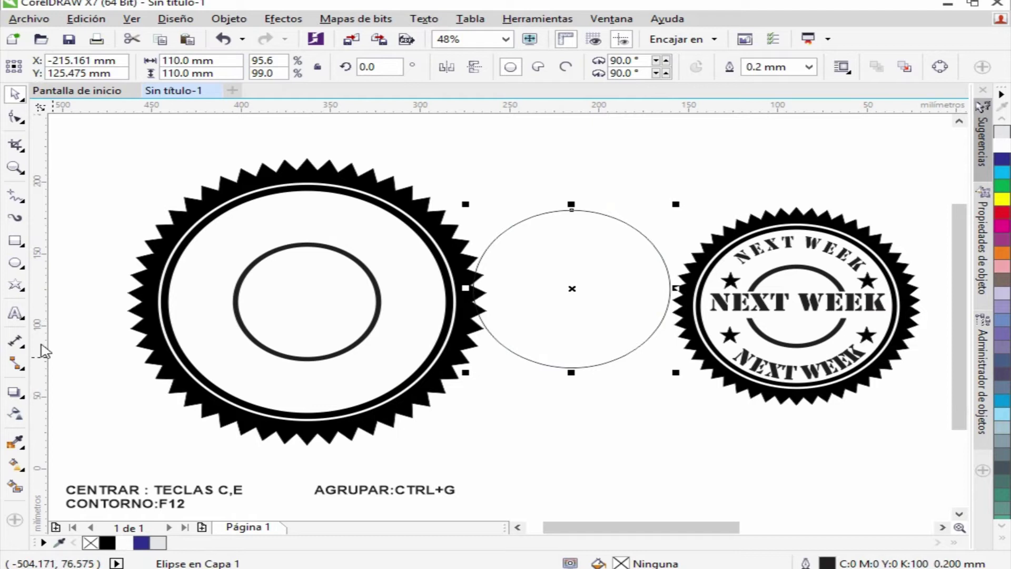
- Add the text NEXT WEEK along the outside of the 110 mm circle and slide it to the centre of the upper arc
left_click(16, 315)
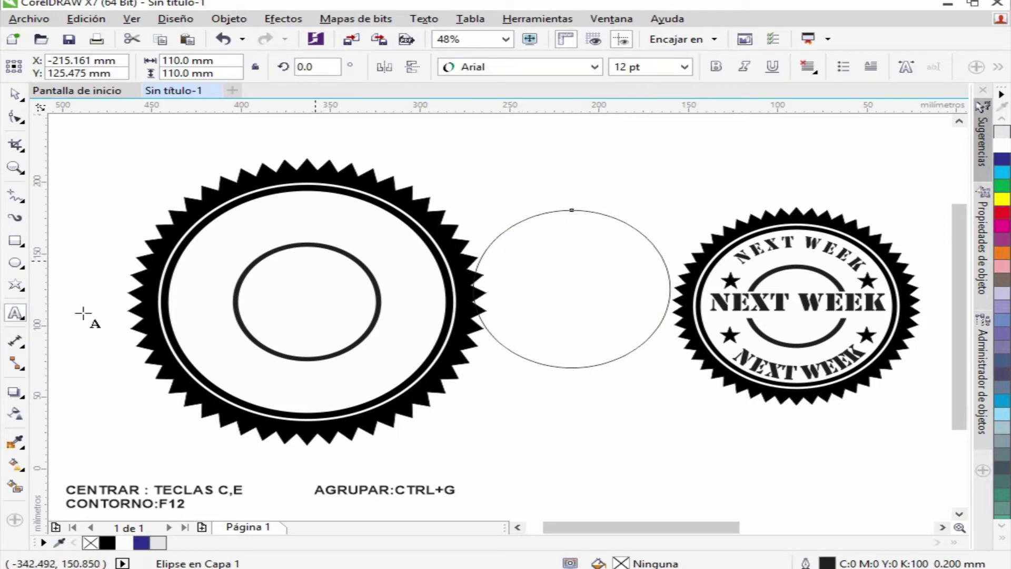
left_click(491, 235)
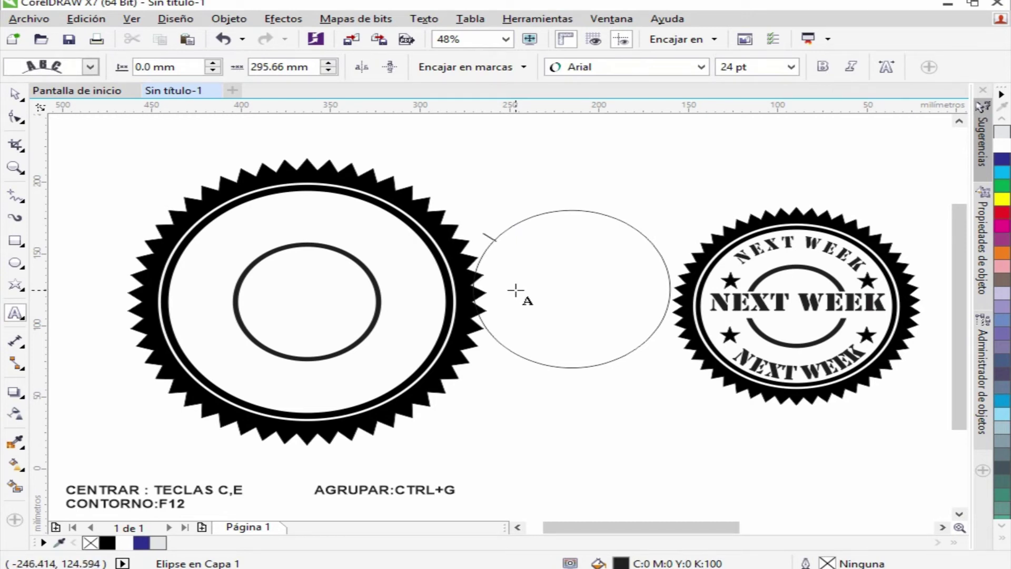
type("NEX")
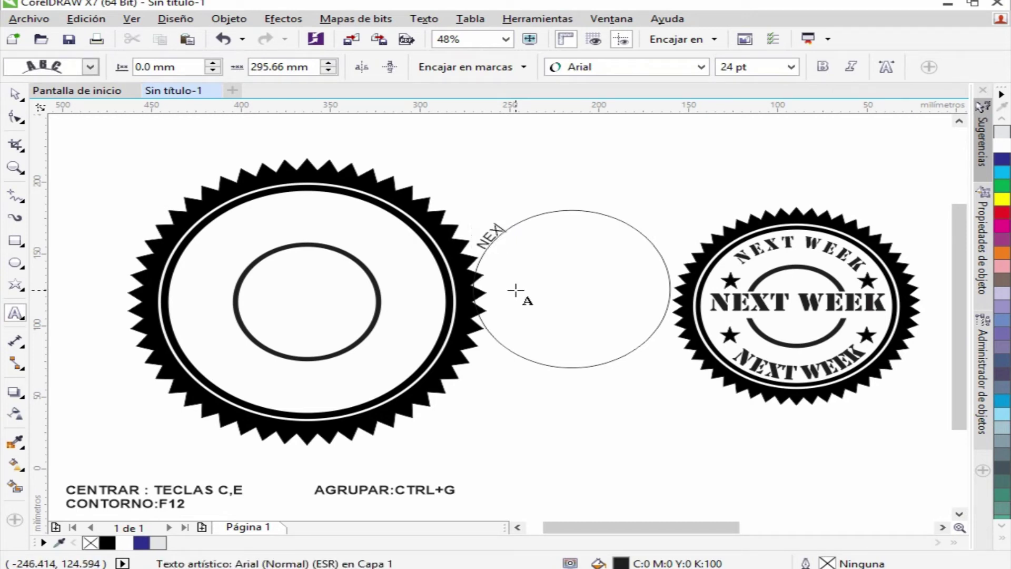
type("T WEEK")
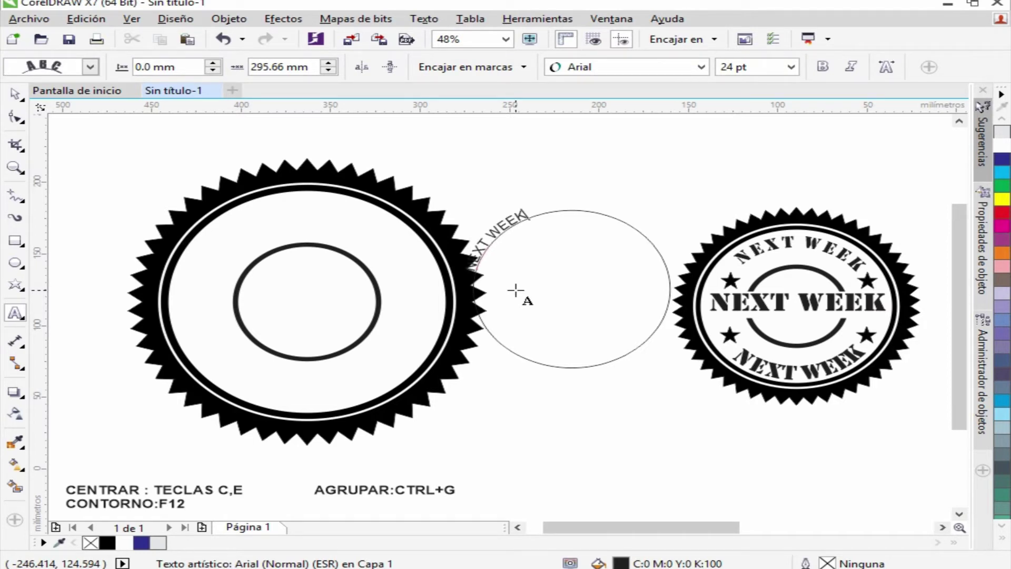
left_click(15, 94)
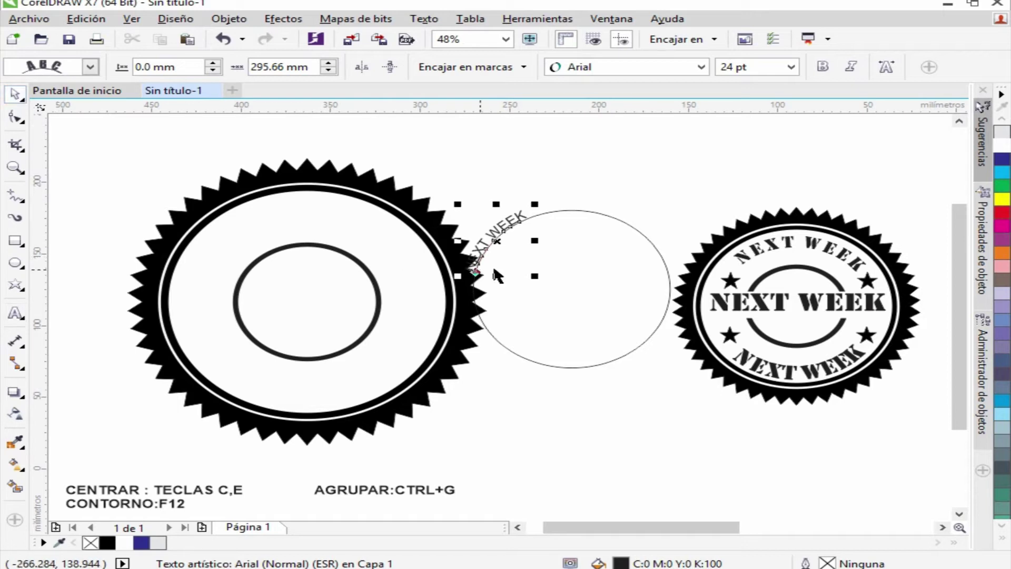
left_click_drag(475, 273, 558, 203)
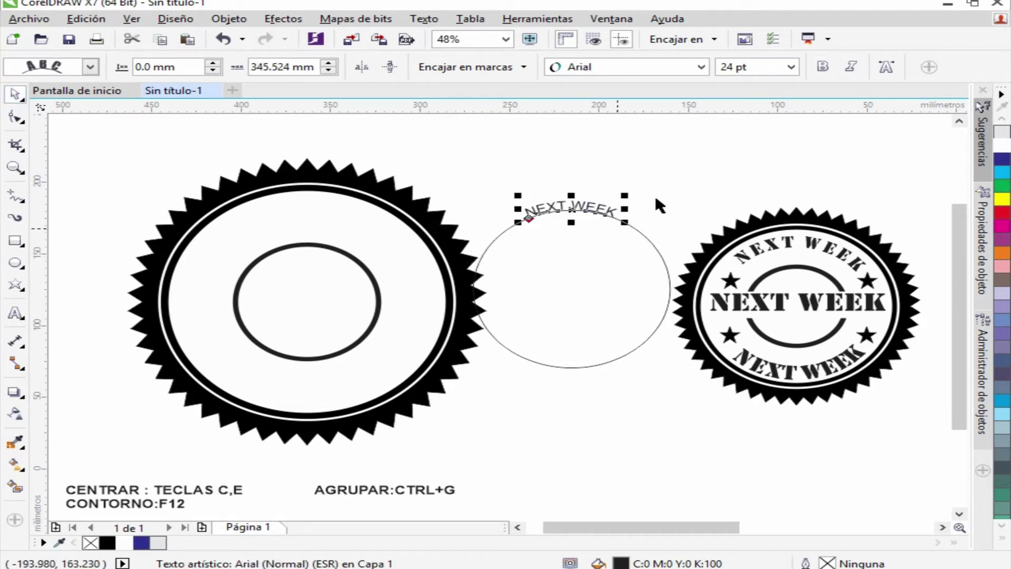
- Format the upper NEXT WEEK text in the Stencil font at 48 pt
left_click(662, 70)
left_click(639, 105)
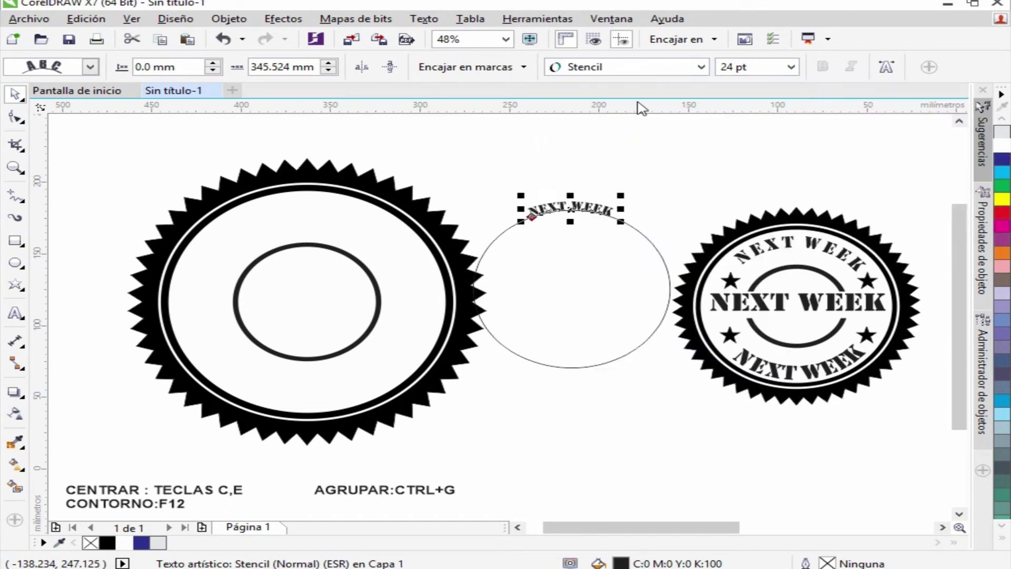
left_click(790, 69)
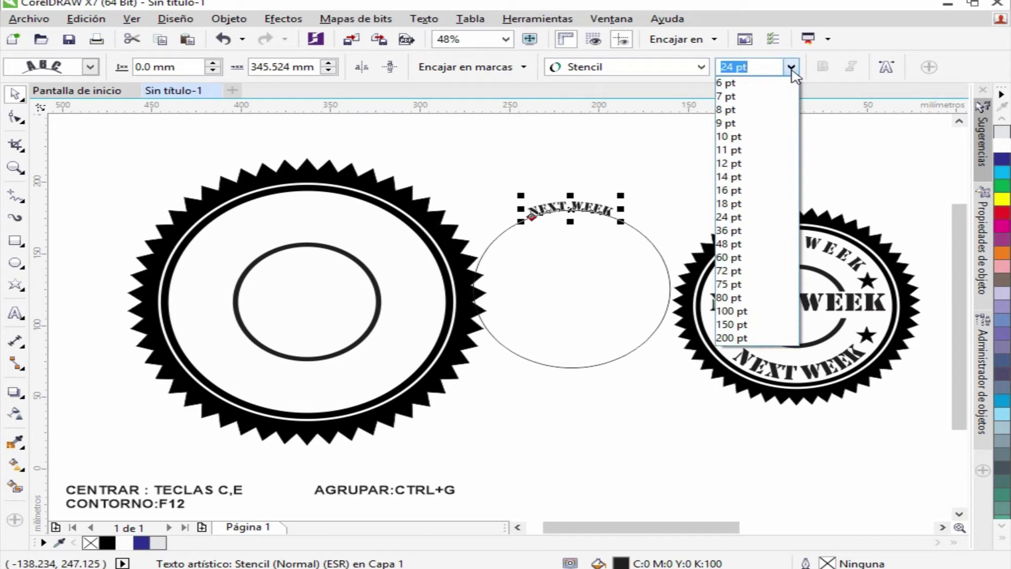
left_click(728, 245)
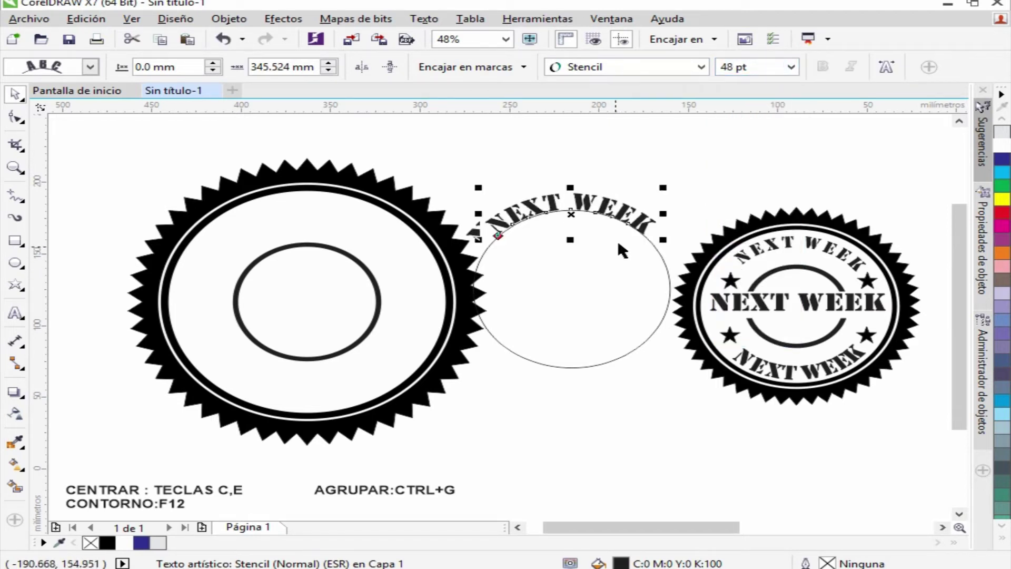
left_click(628, 360)
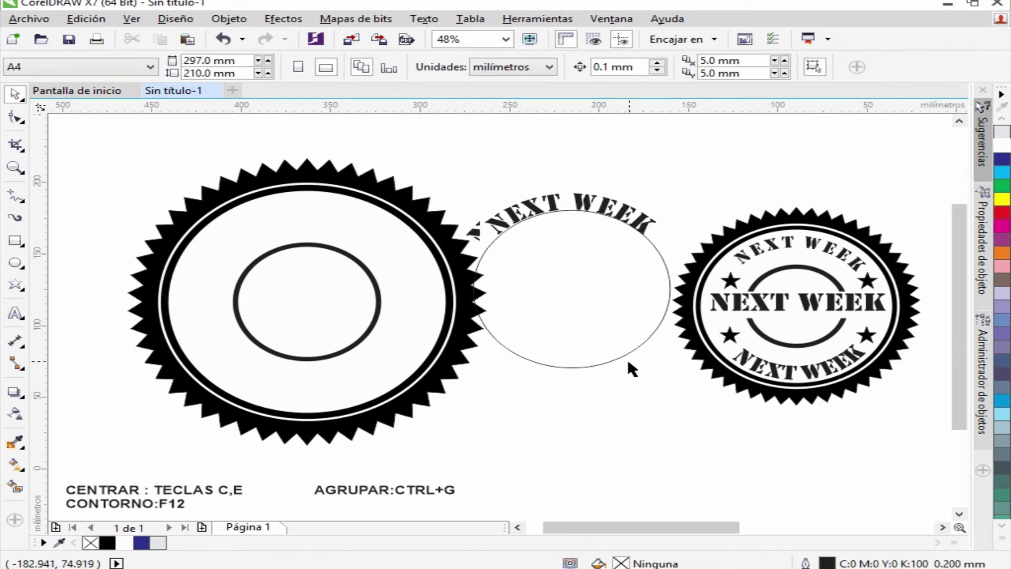
- Add a second NEXT WEEK text along the bottom arc of the 110 mm circle
left_click(15, 312)
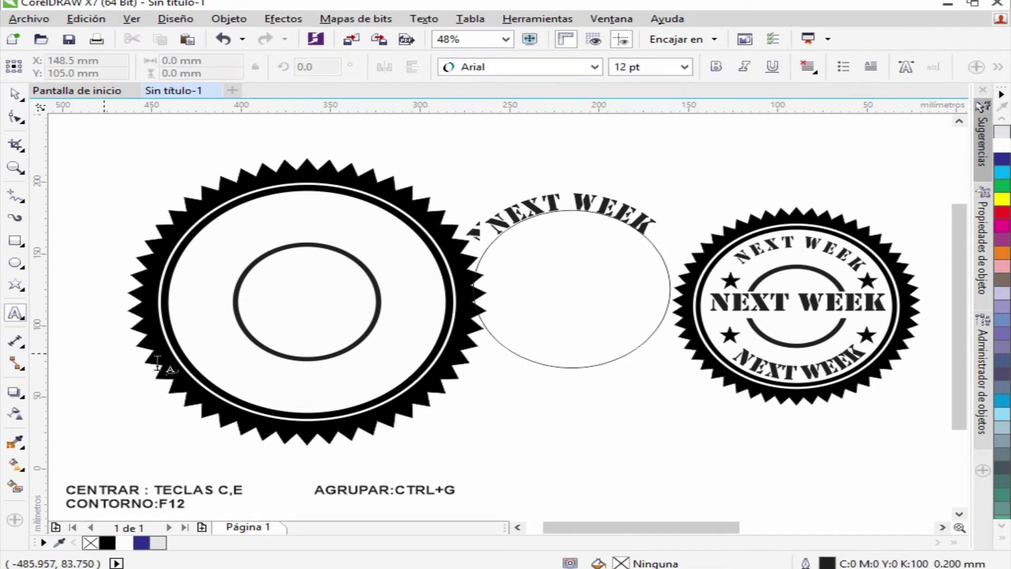
left_click(560, 367)
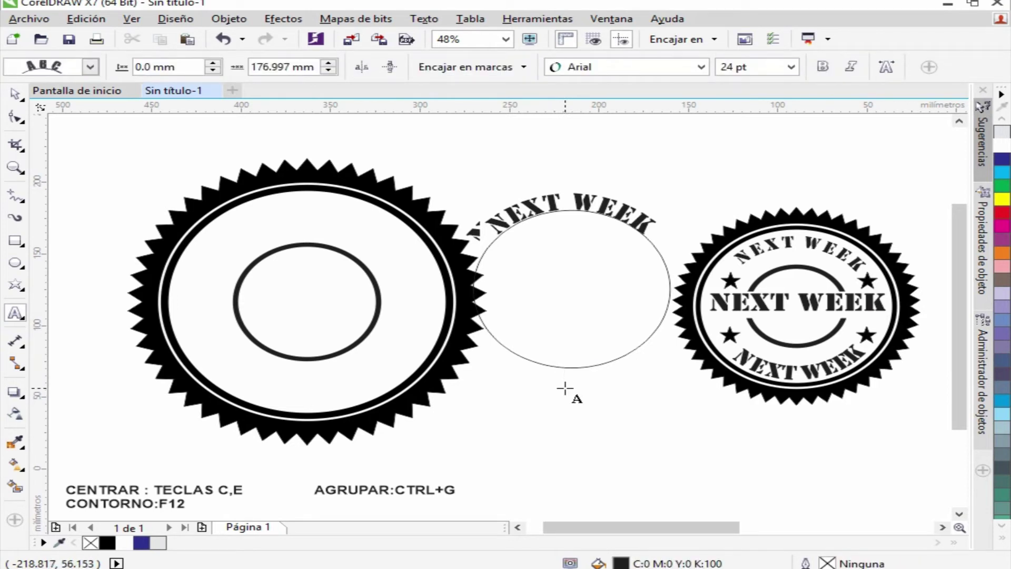
type("NEXT")
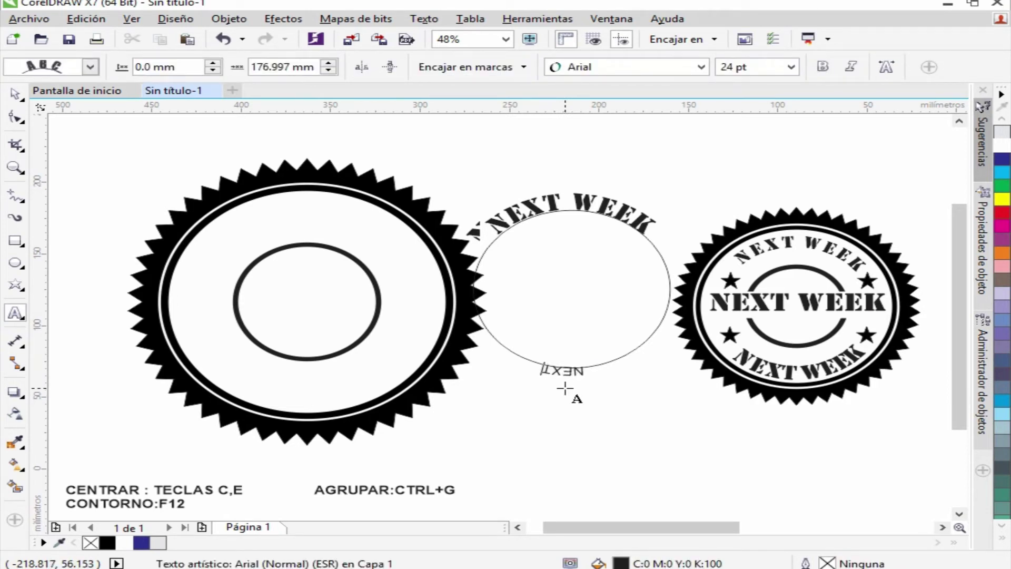
type(" WEEK")
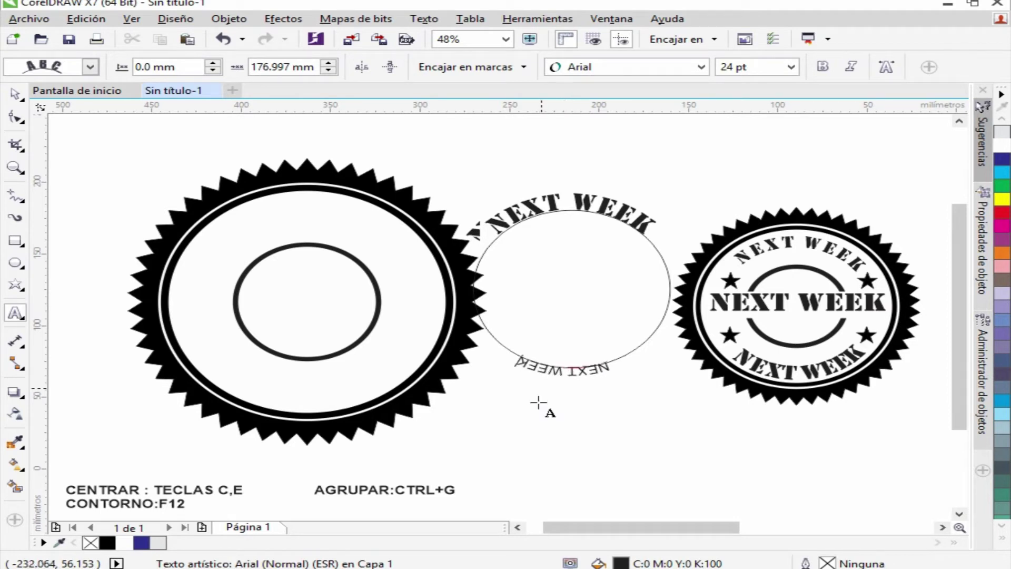
left_click(14, 95)
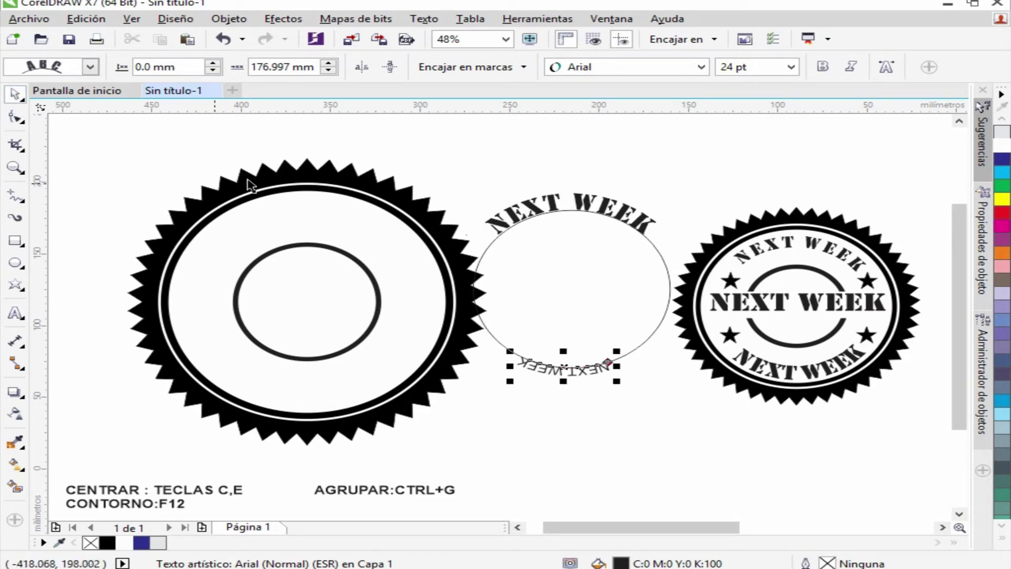
- Mirror the lower text horizontally and vertically on its path, then shift it about 6 mm outward and centre it under the circle
left_click(363, 72)
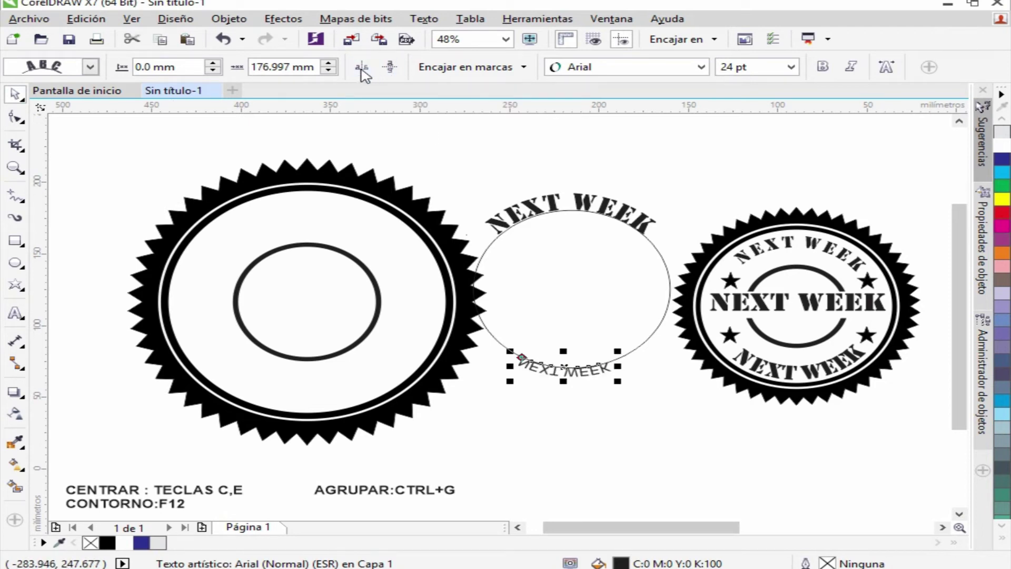
left_click(391, 68)
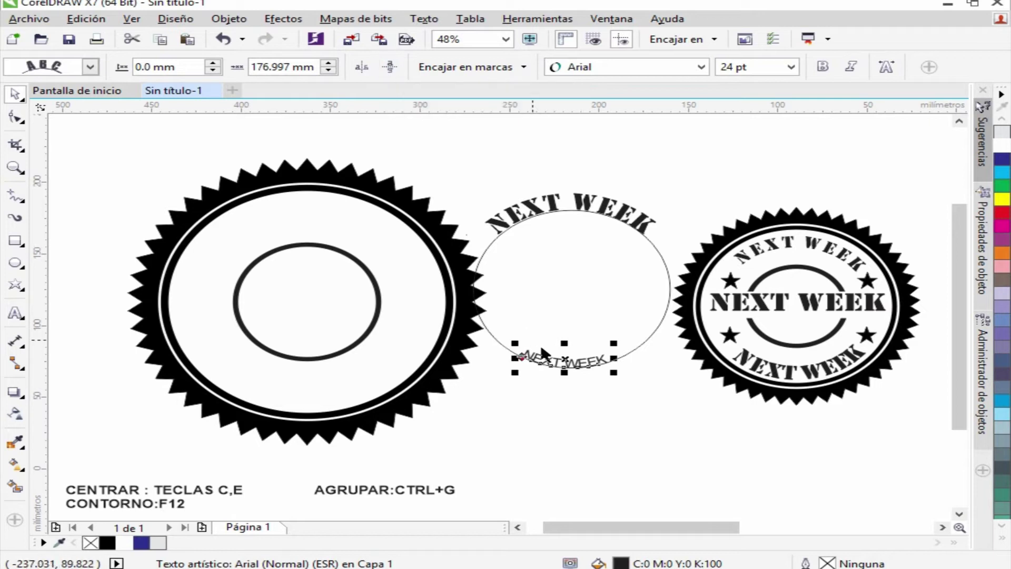
left_click_drag(559, 358, 571, 369)
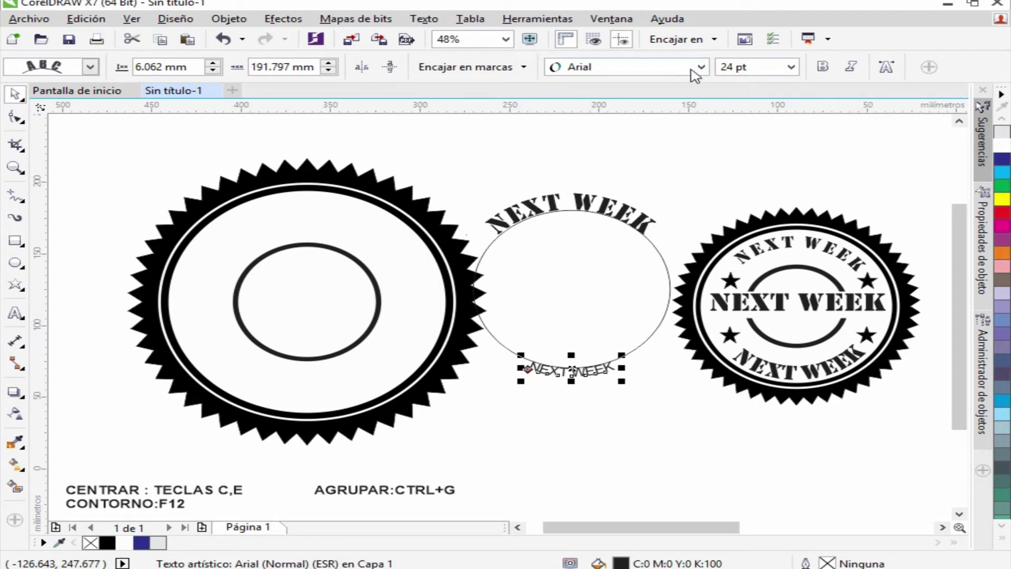
- Format the lower NEXT WEEK text in Stencil at 75 pt and move it outward to about 17.6 mm from the path
left_click(692, 68)
left_click(637, 104)
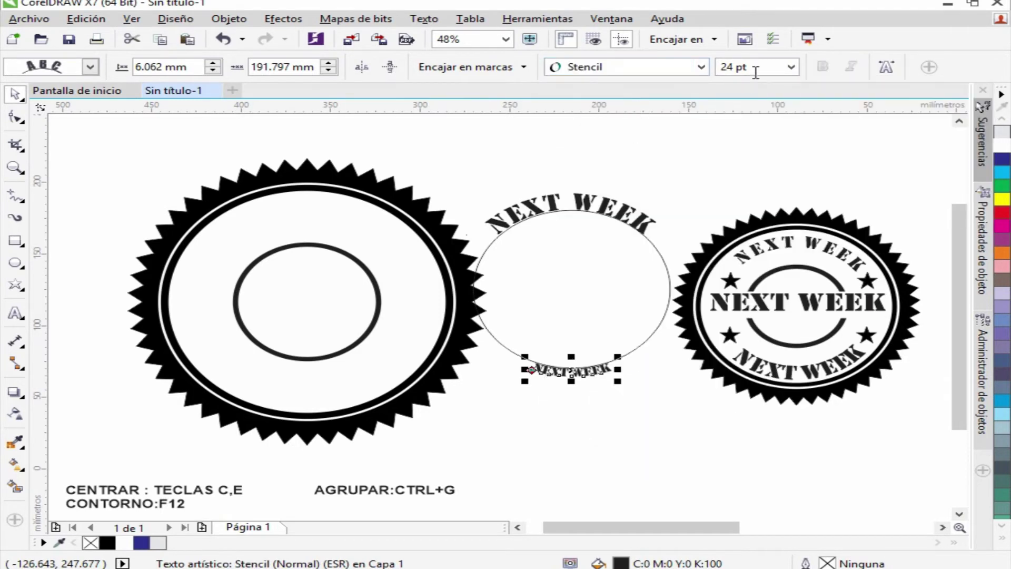
left_click(791, 67)
left_click(791, 71)
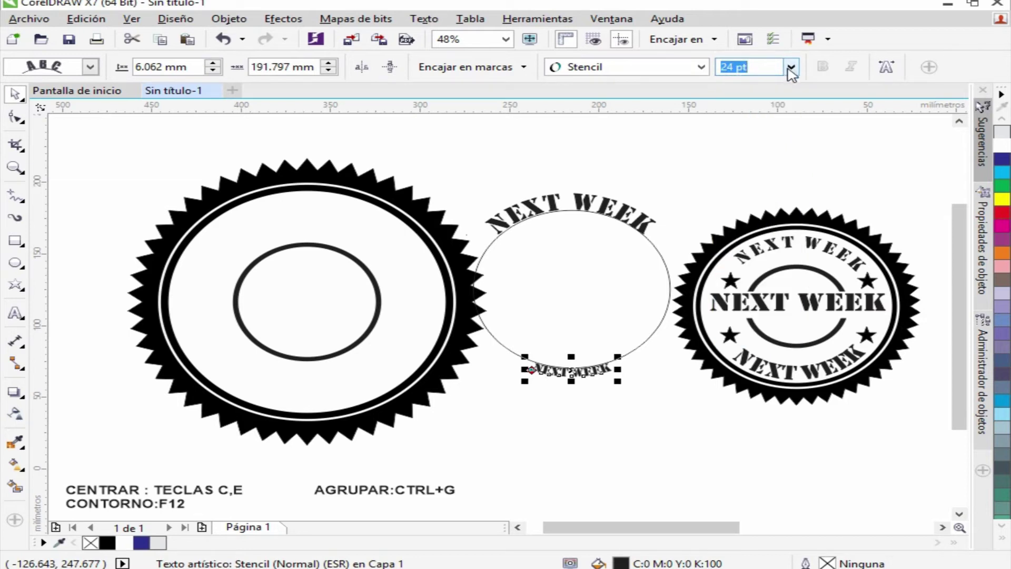
type("75")
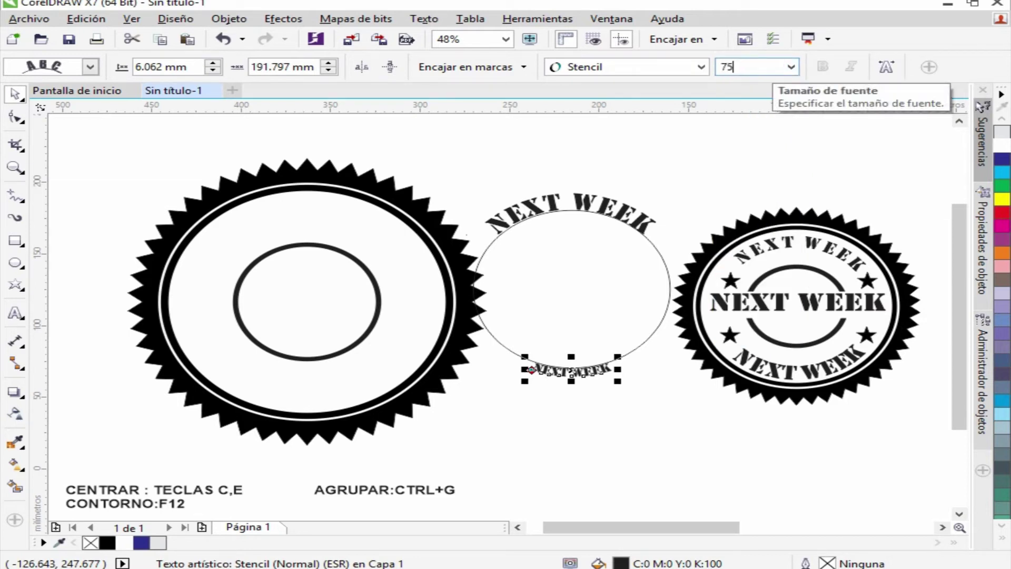
key("Return")
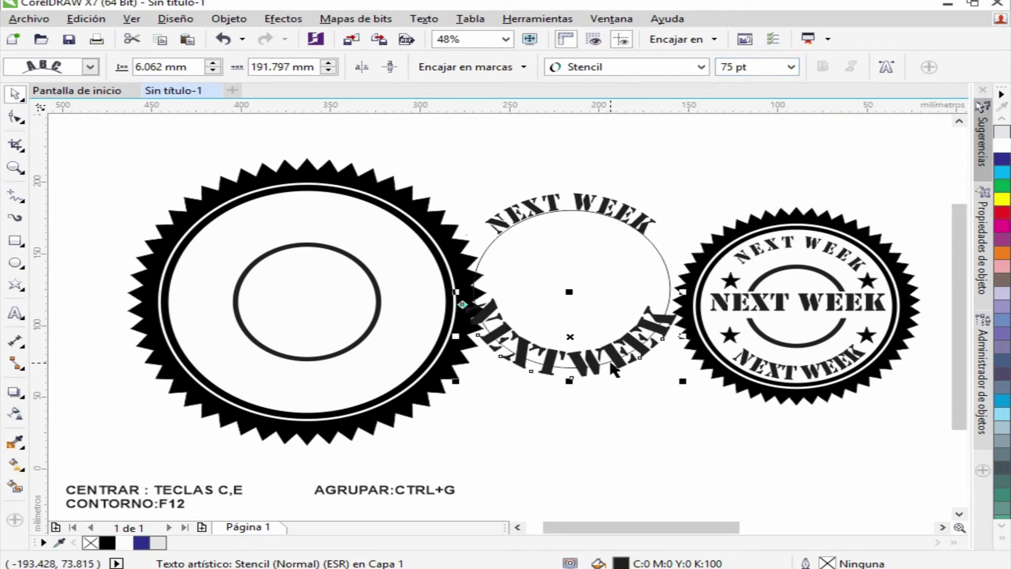
left_click_drag(585, 358, 591, 380)
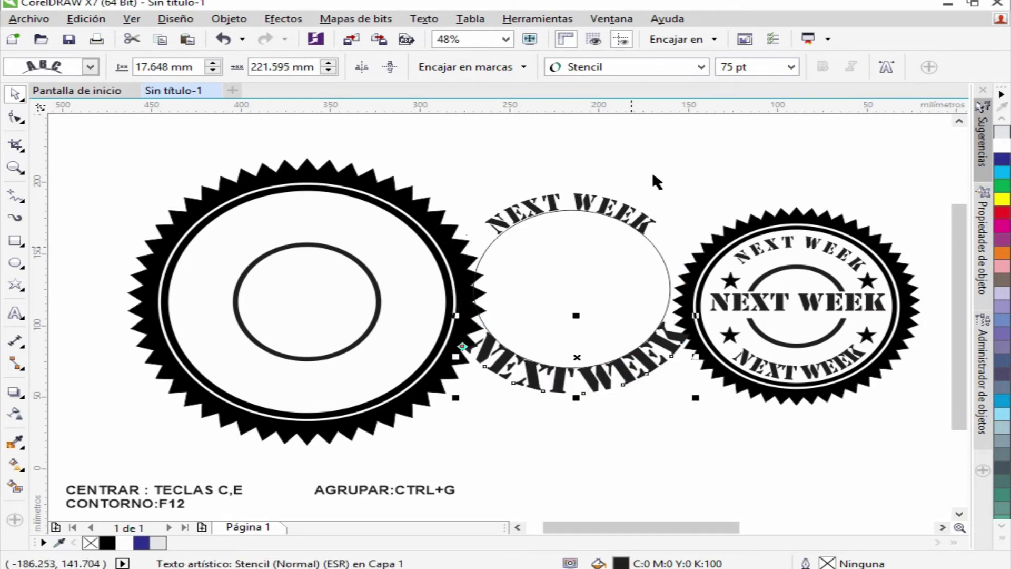
- Set the lower text's font size to 45 pt and move it back to about 10.6 mm from the path
double_click(756, 67)
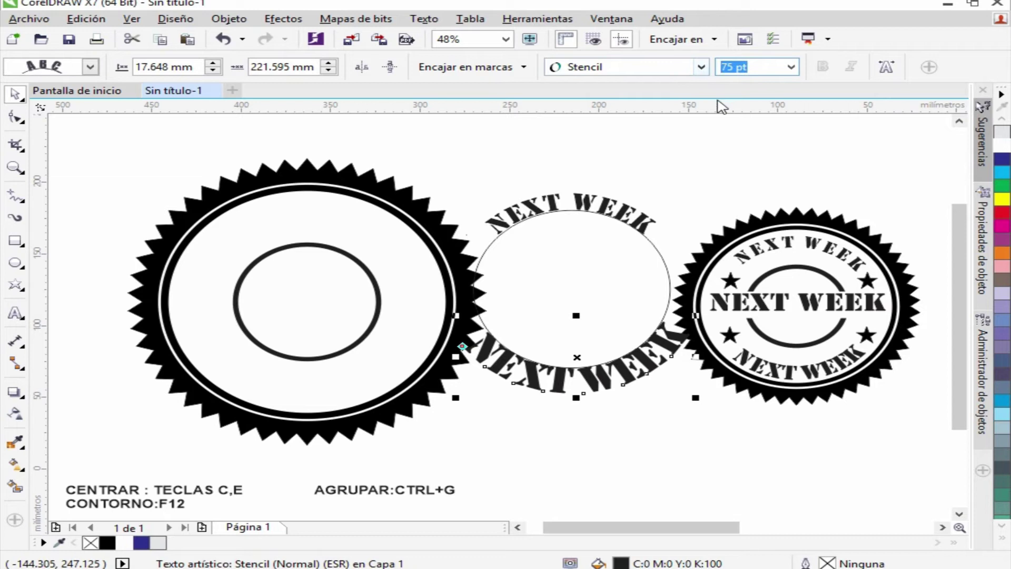
type("45")
key("Return")
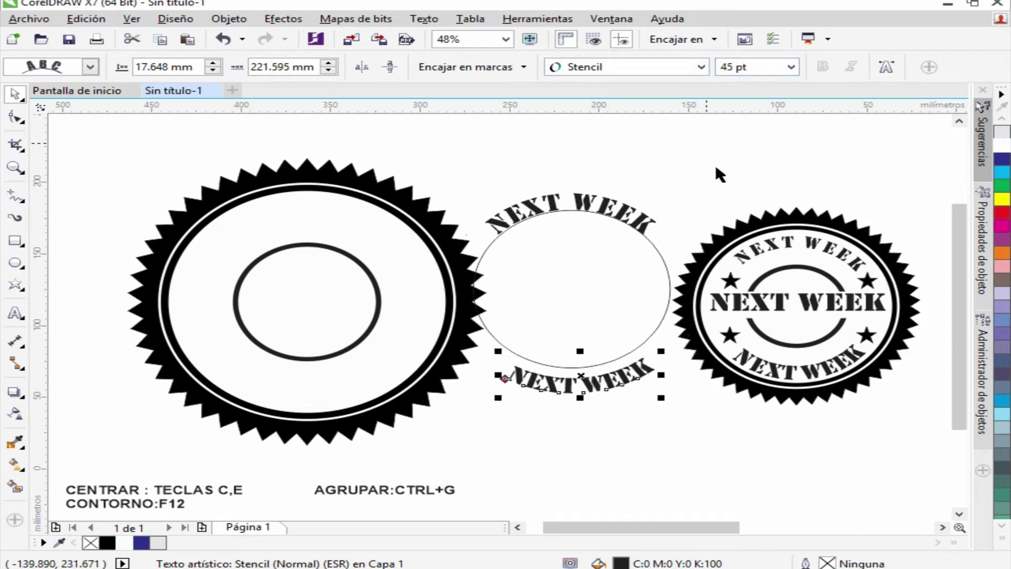
left_click_drag(582, 378, 583, 369)
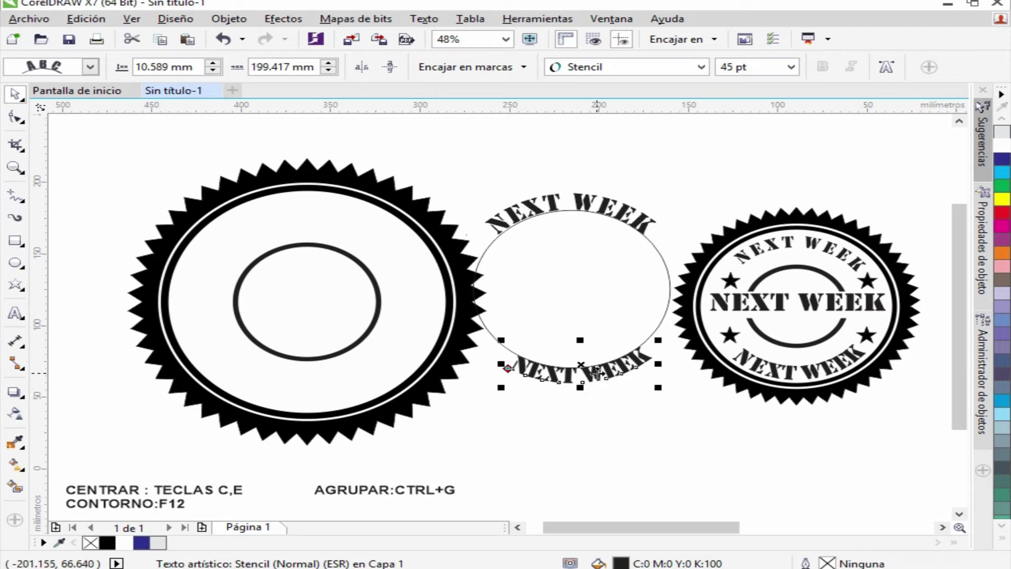
- Move the 110 mm circle with both texts onto the large seal and nudge it left until it is centred around the inner ring
left_click_drag(603, 291, 344, 301)
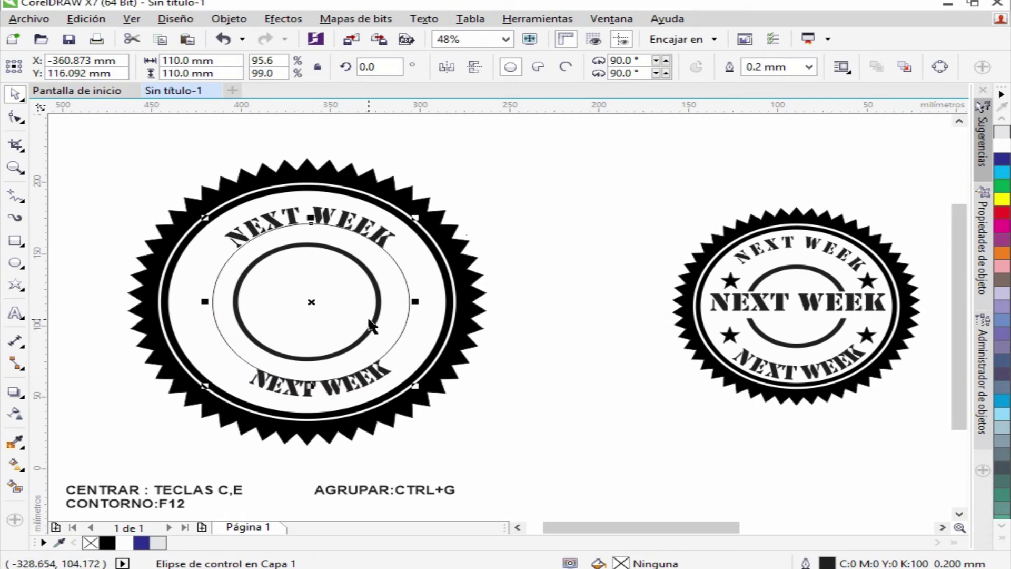
key("Left")
key("Left")
key("Left")
key("Left")
key("Left")
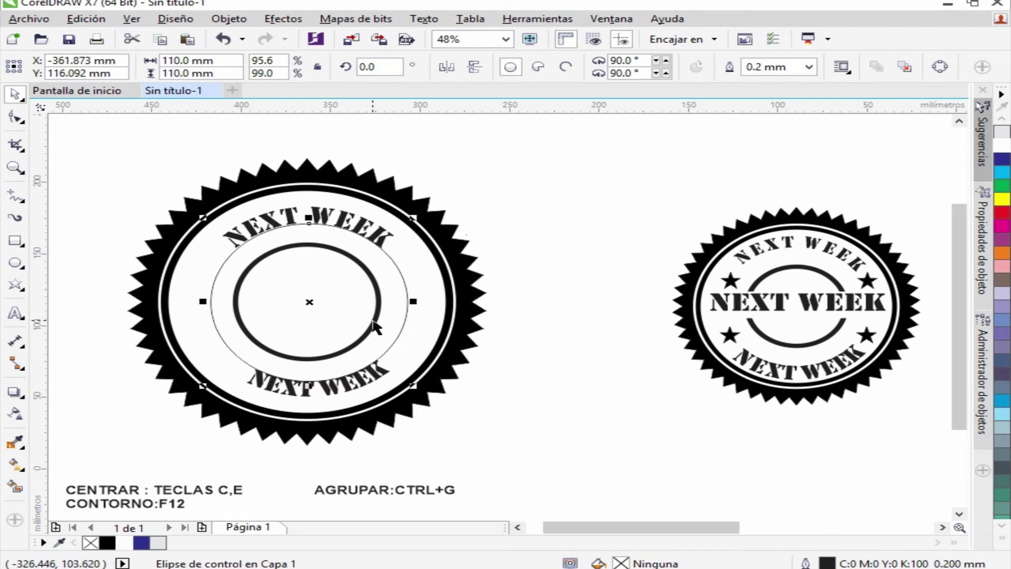
key("Left")
key("Left")
key("Left")
key("Left")
key("Left")
key("Left")
key("Left")
key("Left")
key("Left")
key("Left")
key("Left")
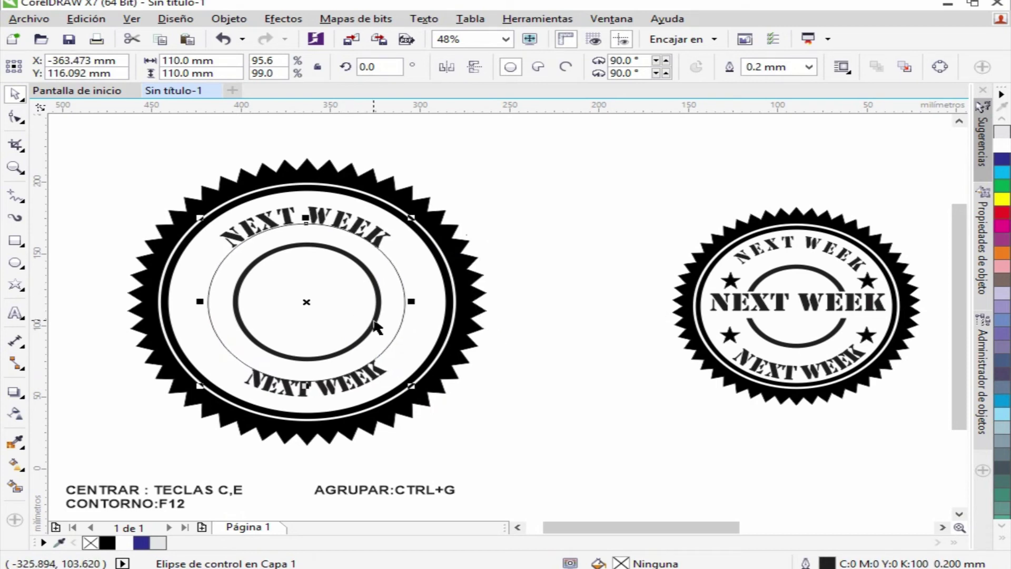
- Shift the lower NEXT WEEK text along its circular path to an offset of about 206 mm so it sits centred under the ring
double_click(357, 379)
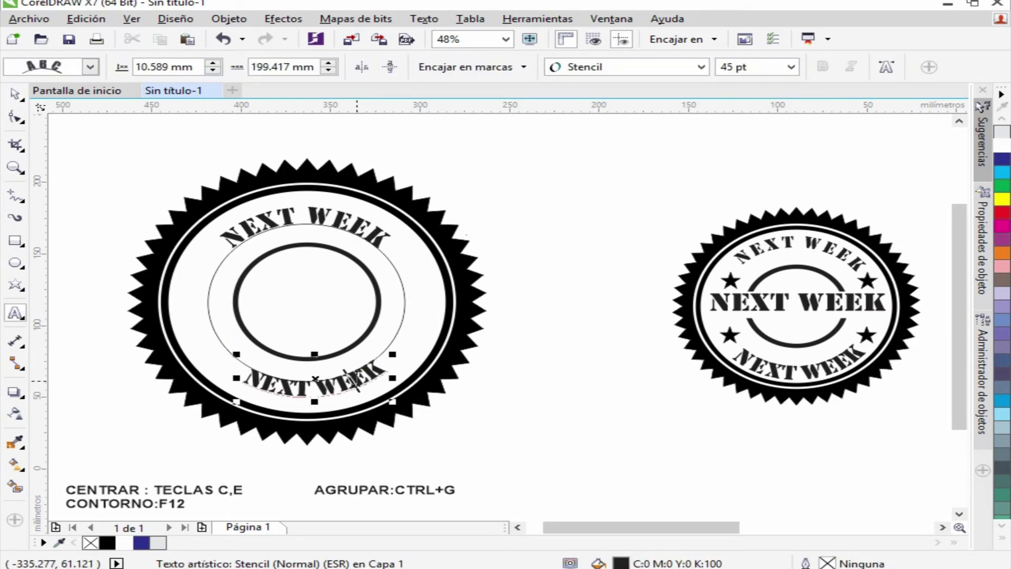
left_click(15, 93)
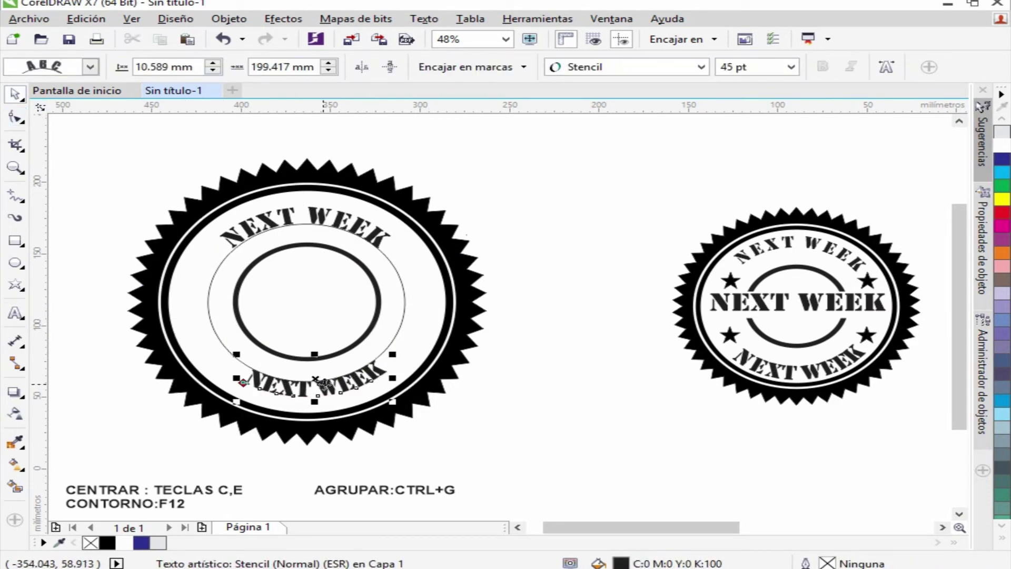
mouse_move(349, 382)
left_mouse_down()
mouse_move(306, 396)
mouse_move(361, 386)
mouse_move(352, 390)
left_mouse_up()
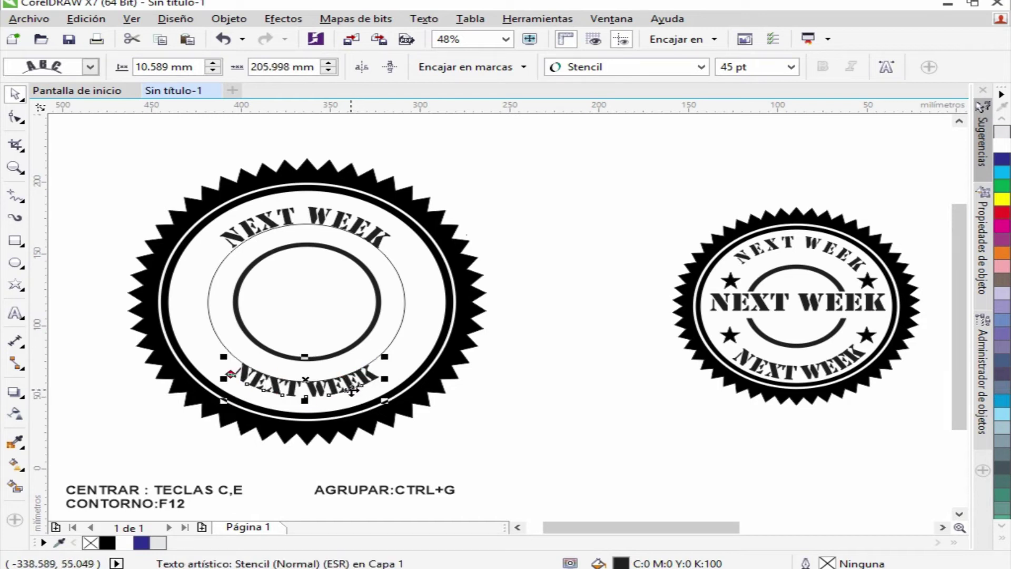
left_click(544, 426)
- Remove the outline of the circle that carries the curved texts
left_click(401, 287)
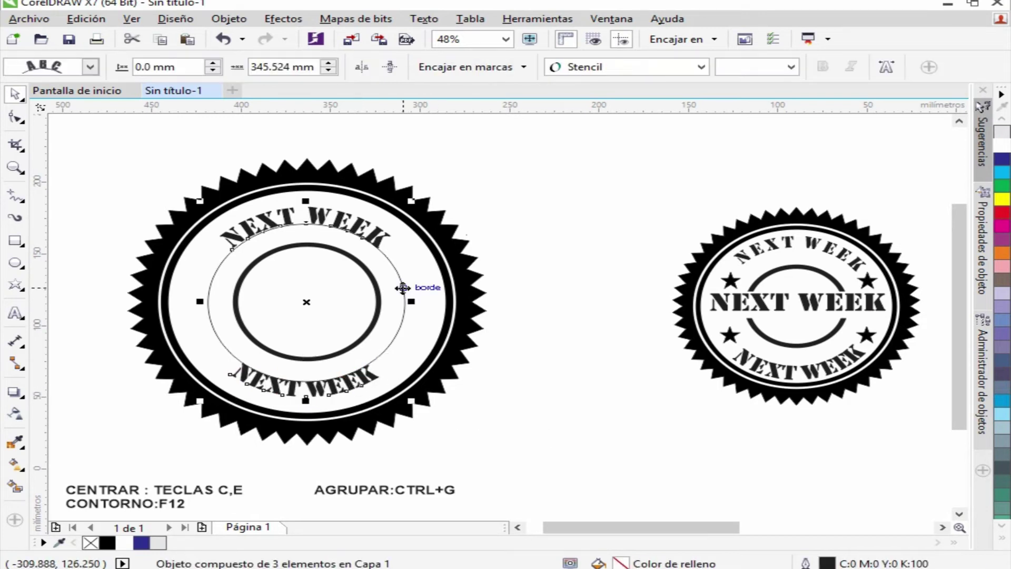
left_click(791, 67)
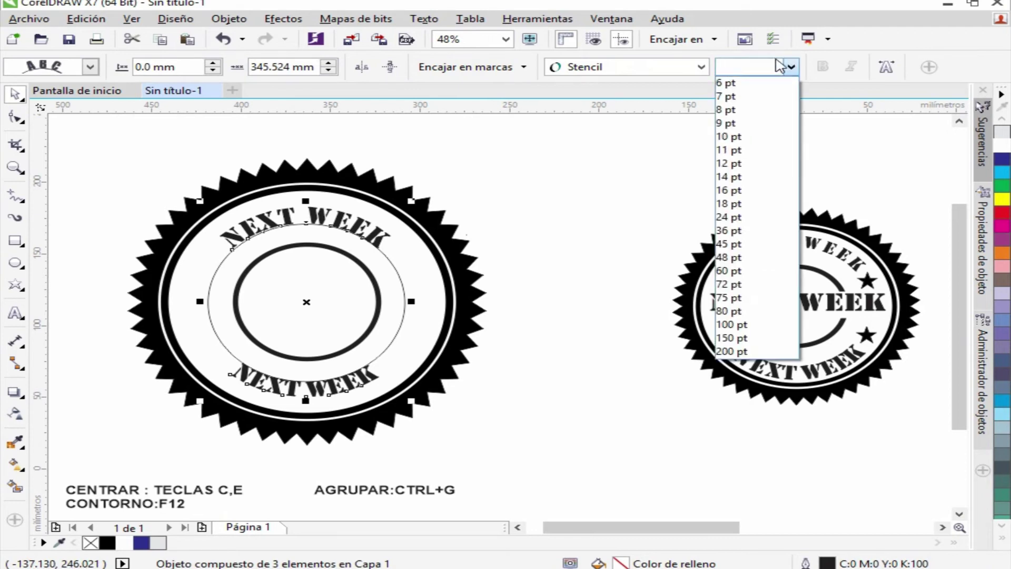
left_click(790, 67)
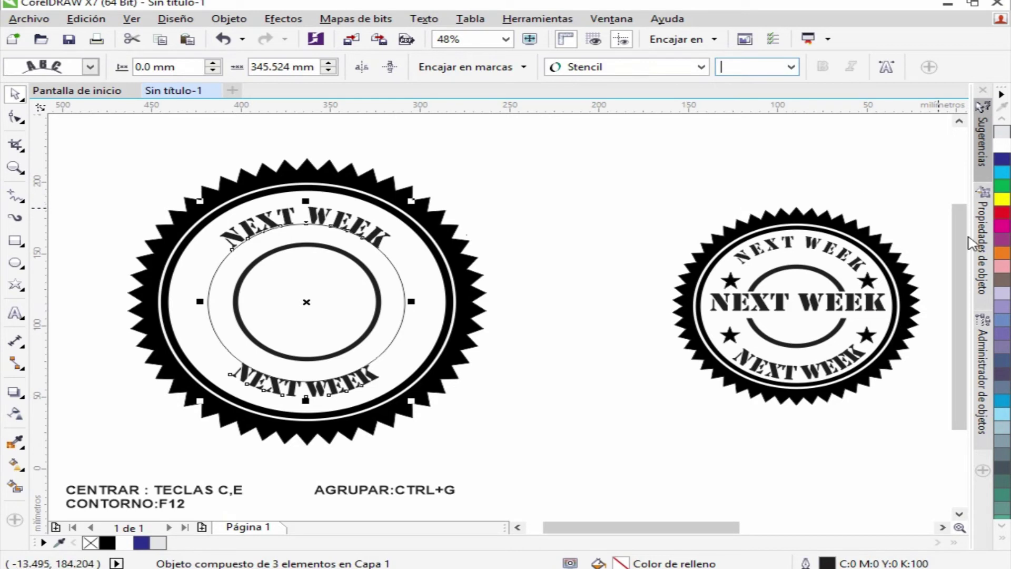
left_click(1002, 539)
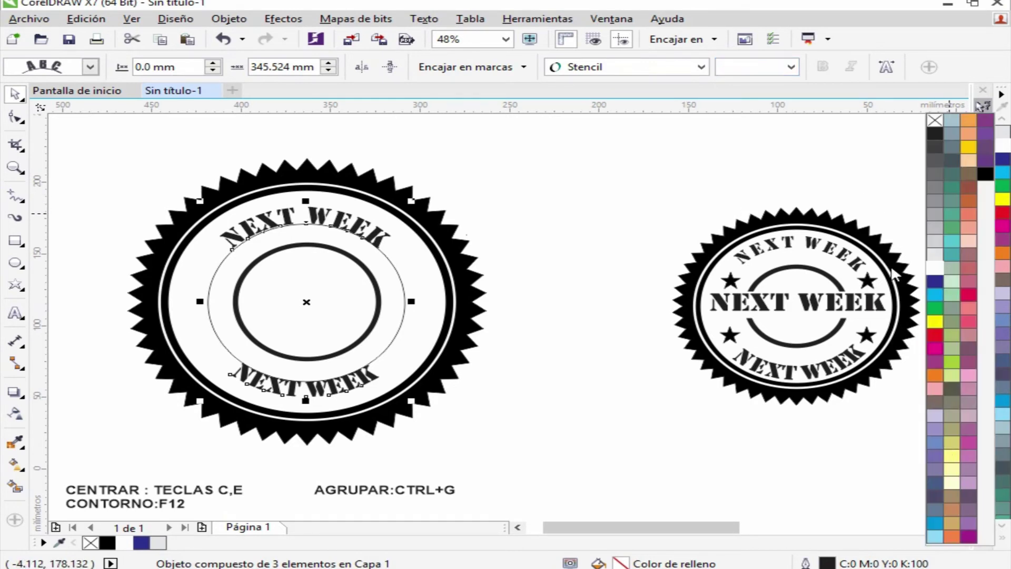
right_click(934, 122)
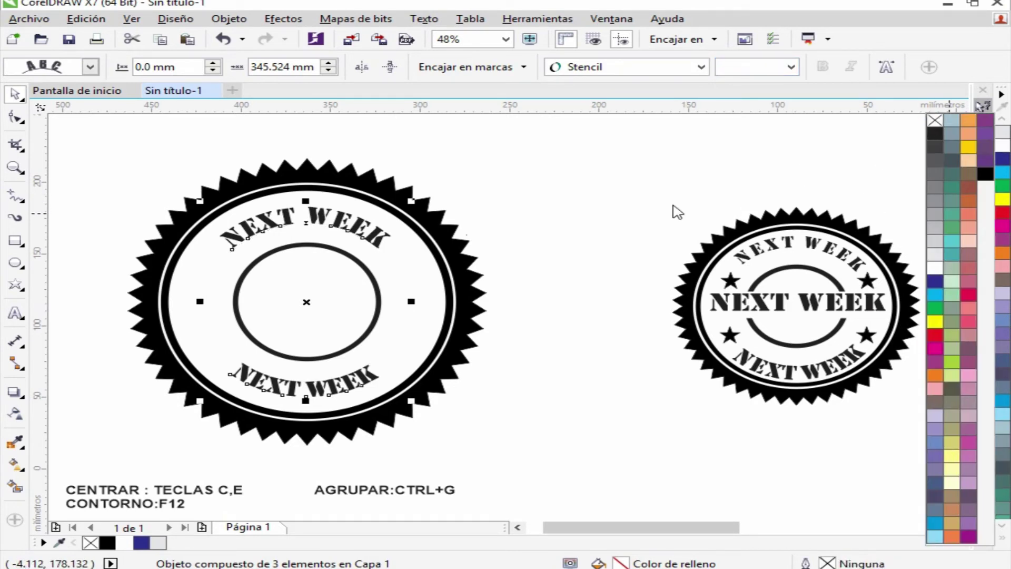
left_click(658, 217)
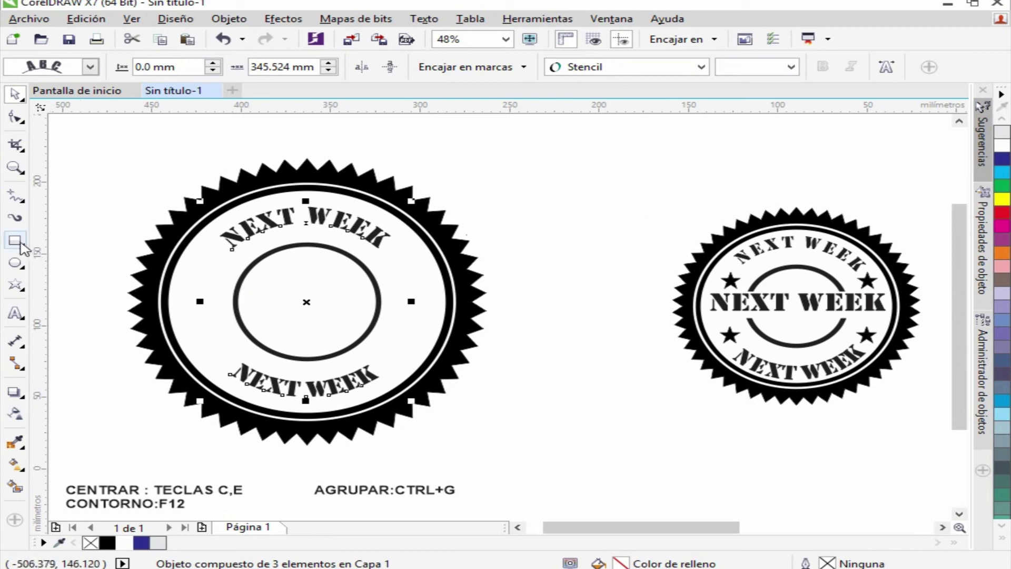
- Draw a rectangle about 129 by 24 mm across the middle of the inner ring, filled white with no outline
left_click(14, 240)
left_click_drag(188, 286, 420, 320)
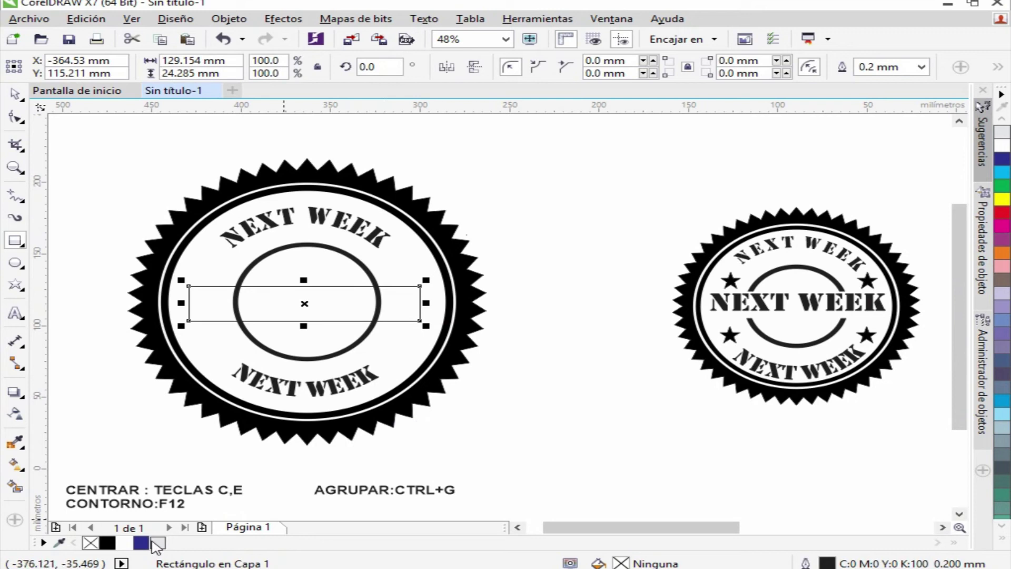
left_click(126, 544)
left_click(921, 67)
scroll(895, 105, "up", 3)
left_click(874, 79)
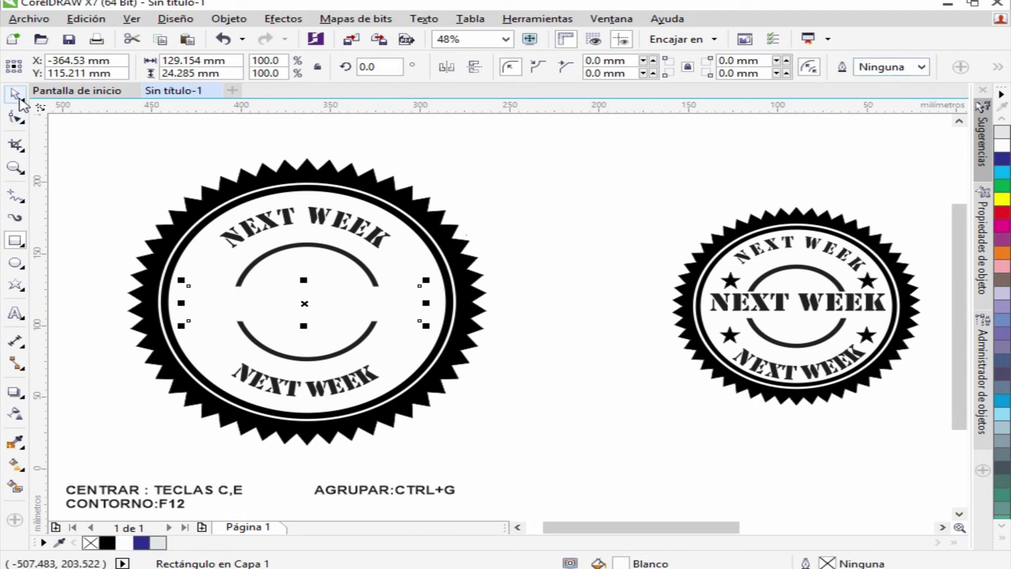
left_click(519, 431)
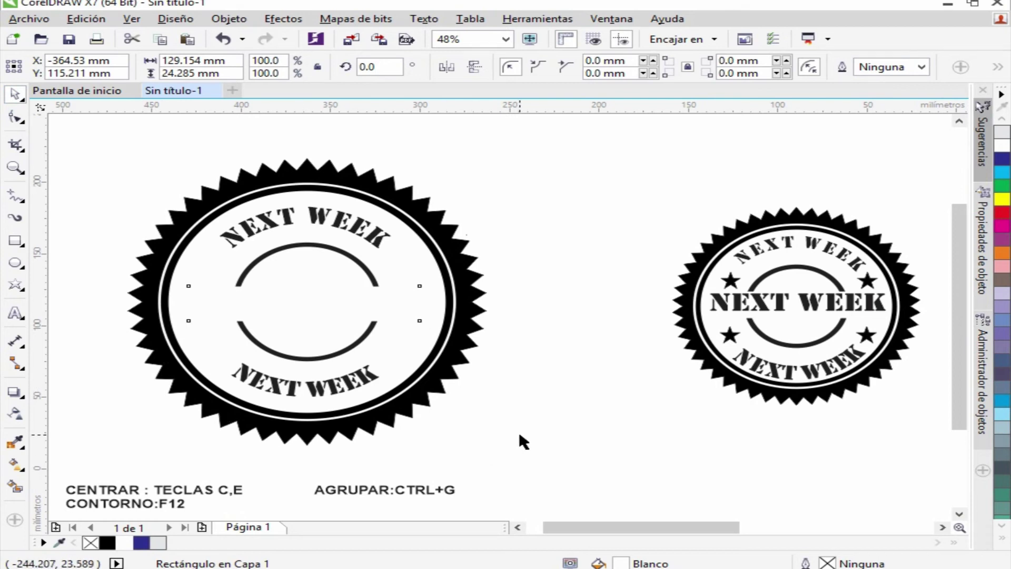
- Add the artistic text NEXT WEEK in the empty area above and between the two seals
left_click(16, 313)
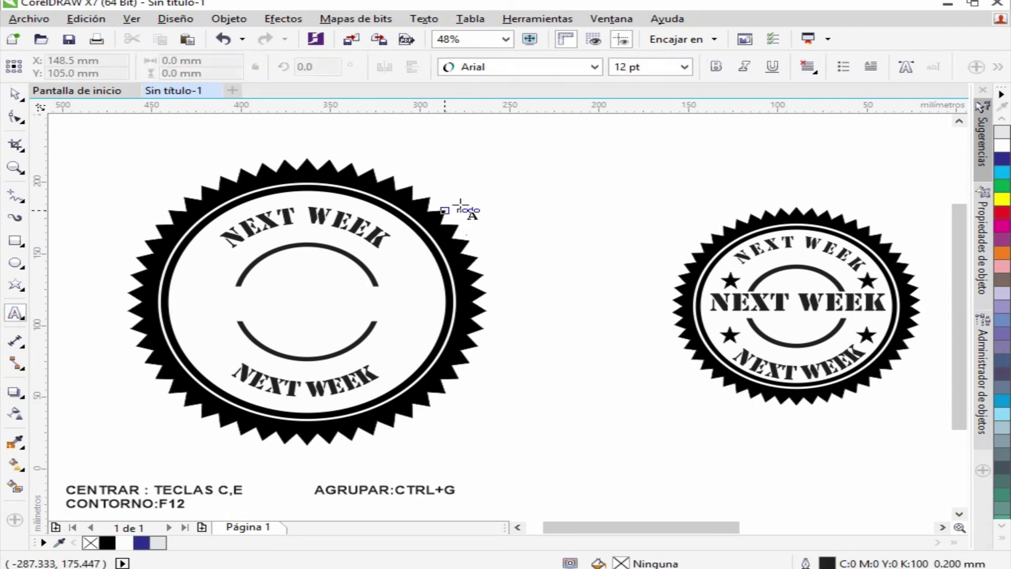
left_click(523, 154)
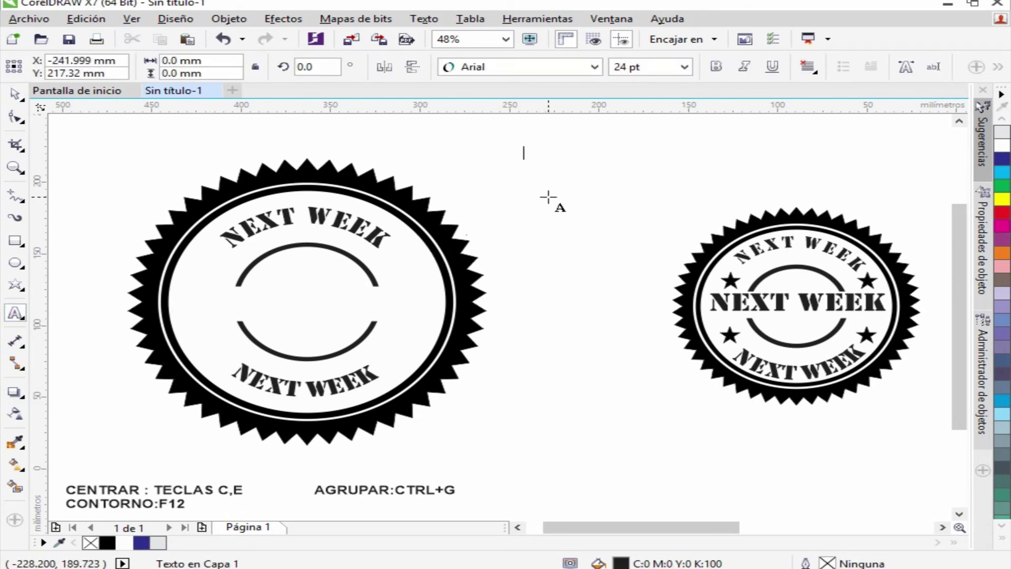
type("NEXT WEEK")
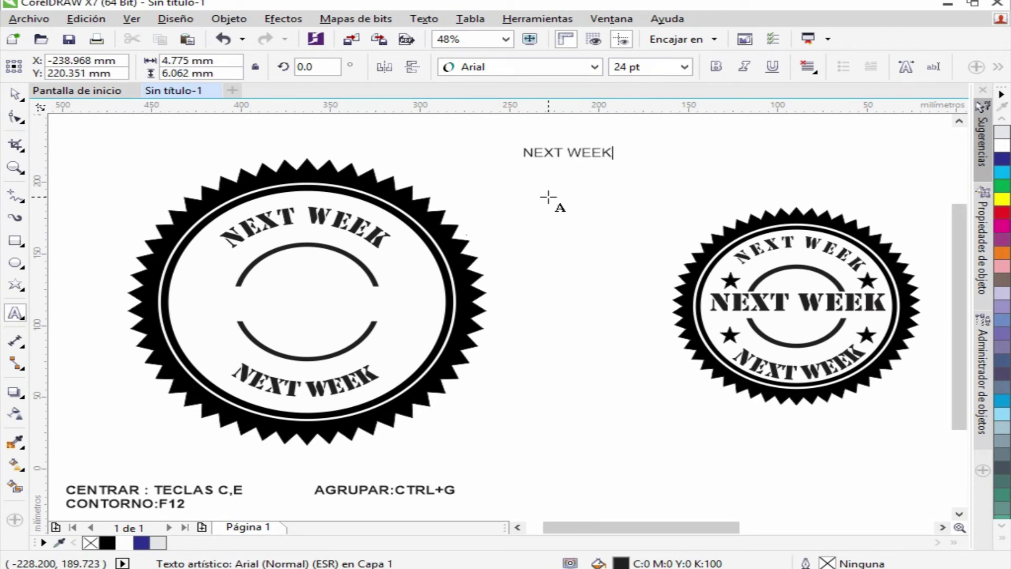
key("Escape")
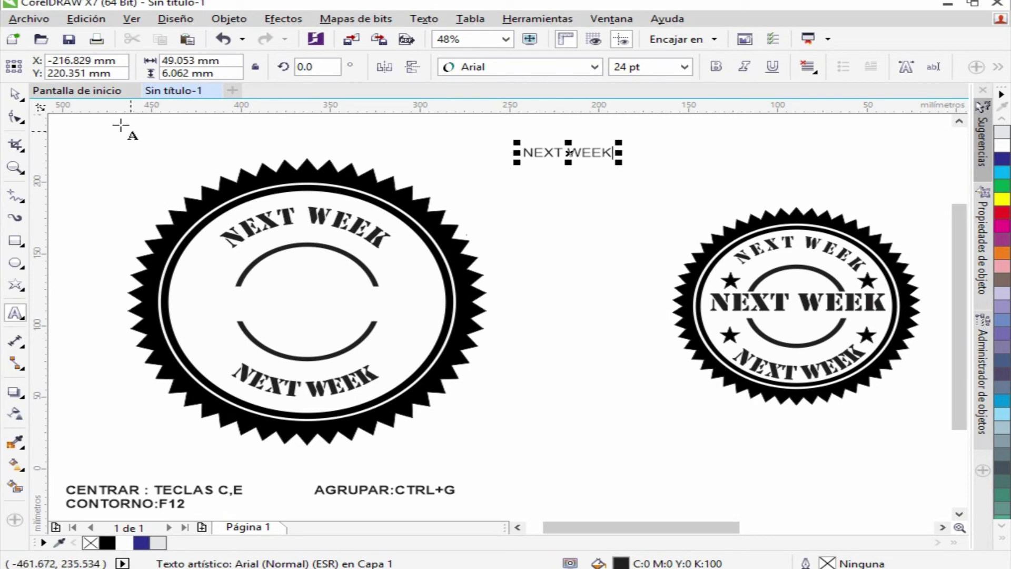
- Format the new straight NEXT WEEK text in Stencil at 75 pt
left_click(15, 95)
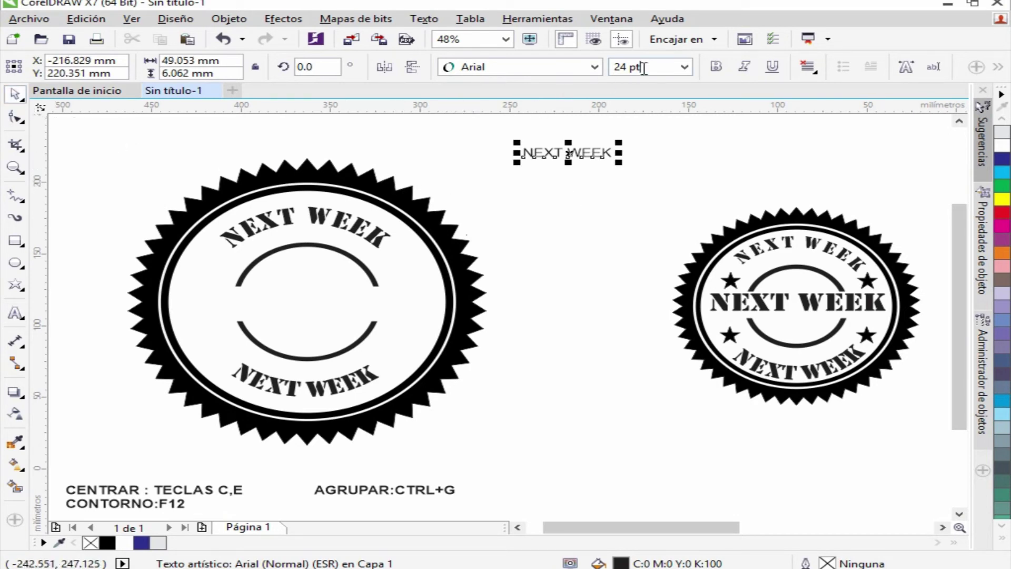
left_click(545, 69)
left_click(485, 99)
left_click(605, 66)
type("7")
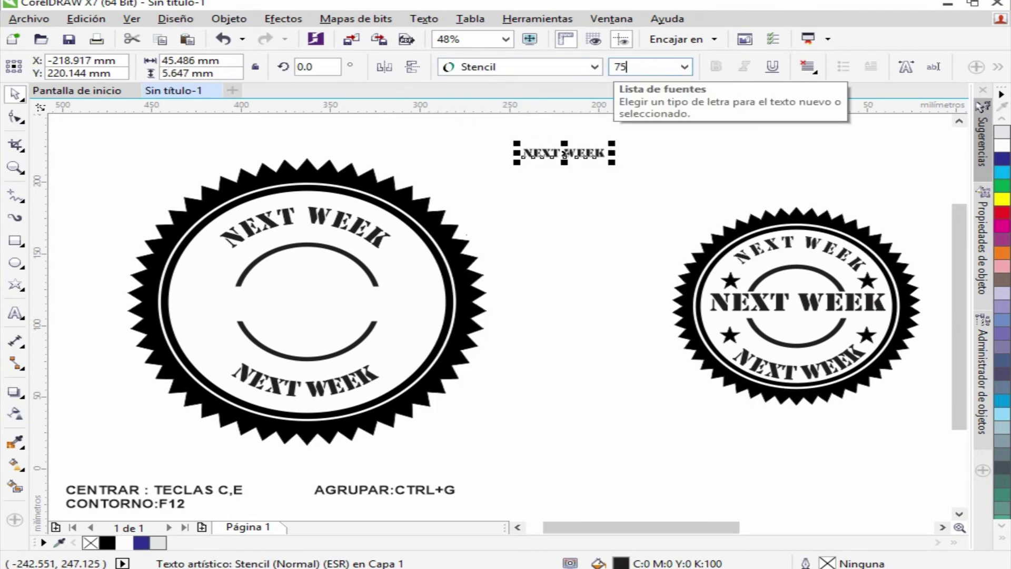
type("5")
key("Return")
- Move the large NEXT WEEK text onto the blank band of the seal and nudge it down to centre it in the ring
left_click_drag(626, 161, 325, 303)
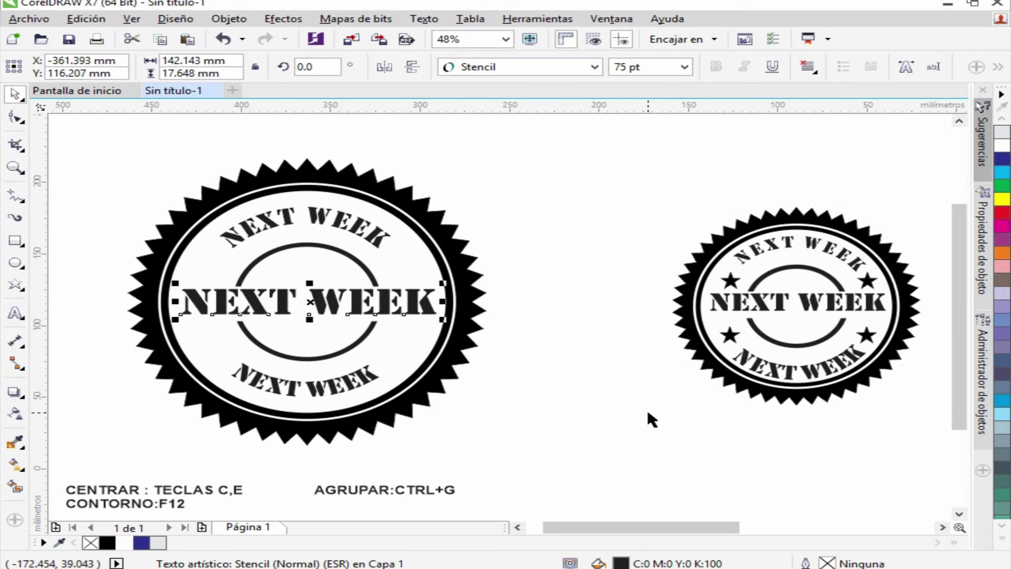
key("Down")
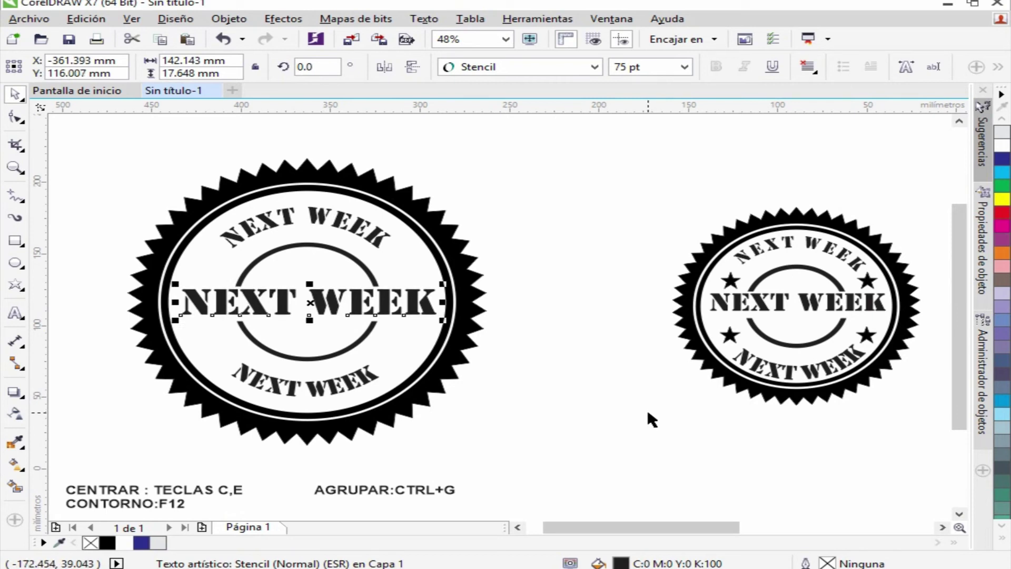
key("Down")
key("Down")
key("Down")
key("Down")
key("Escape")
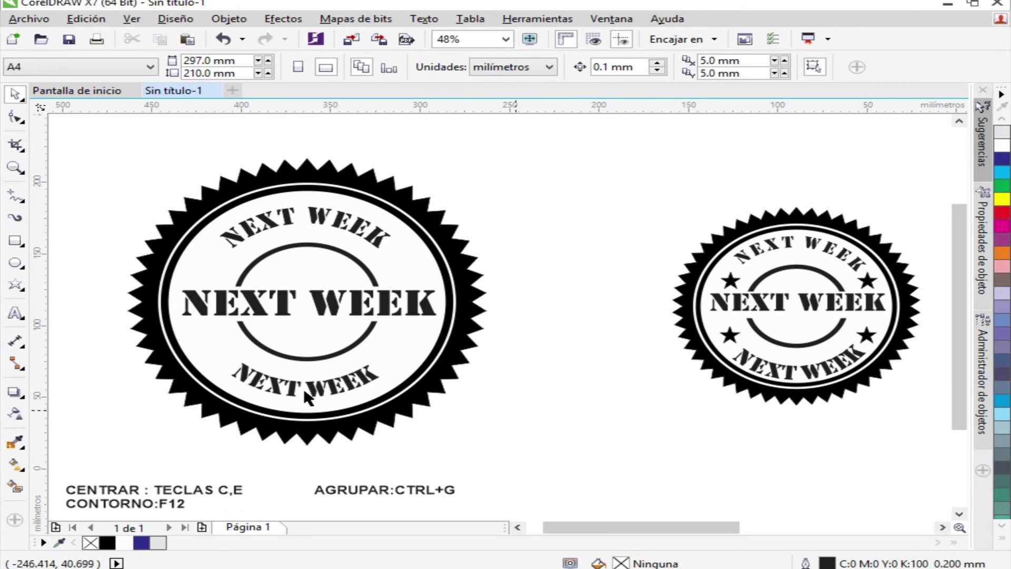
- Draw a five-pointed star about 18 by 17 mm between the two seals and fill it black
left_click(15, 284)
left_click_drag(550, 180, 597, 216)
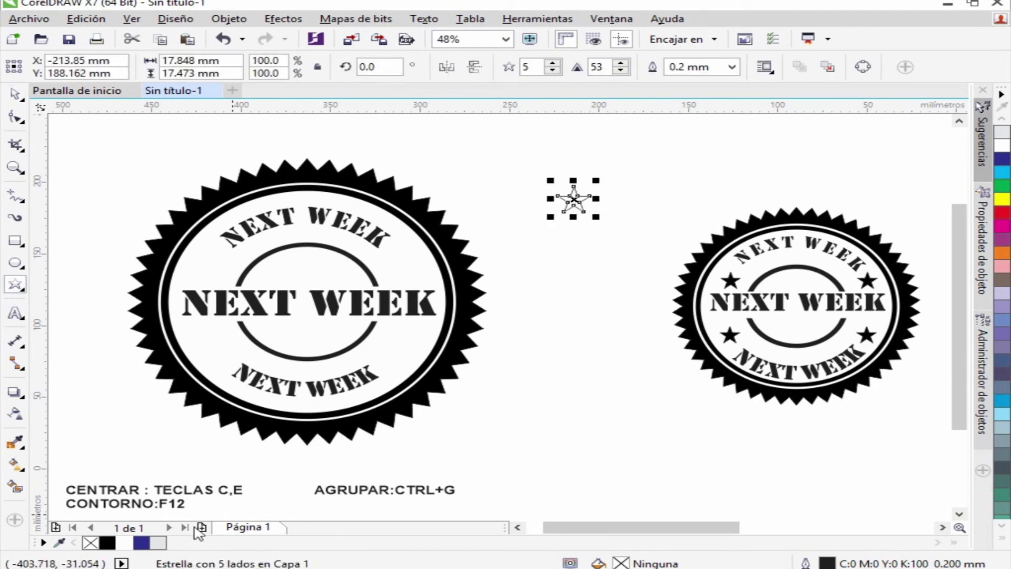
left_click(108, 542)
left_click(15, 94)
left_click(403, 163)
left_click(569, 204)
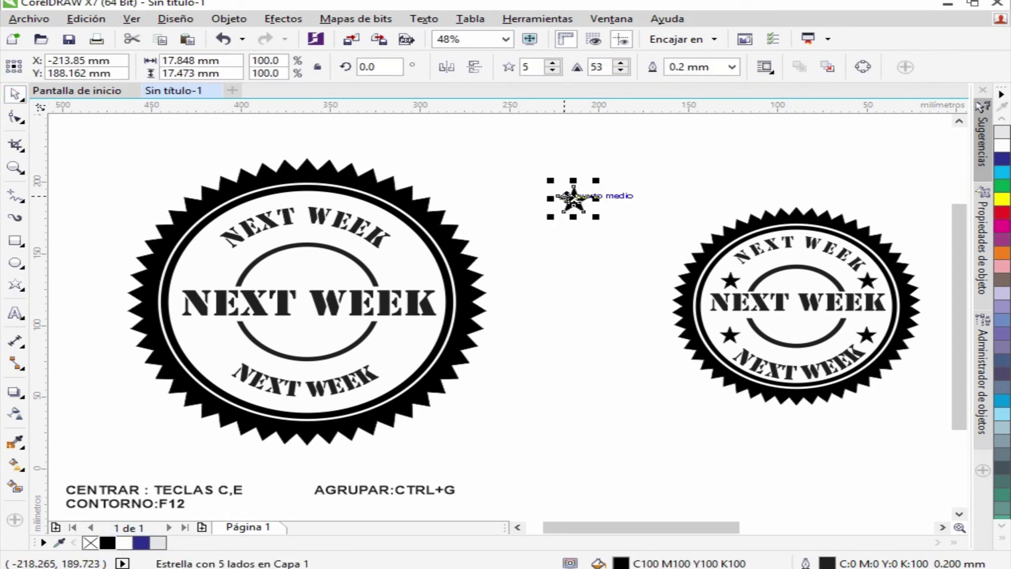
- Copy the black star to make four, placing two on the seal beside the ends of the upper curved text
left_click_drag(574, 197, 590, 406)
left_click(573, 199)
left_click_drag(582, 199, 205, 261)
left_click_drag(571, 285, 400, 253)
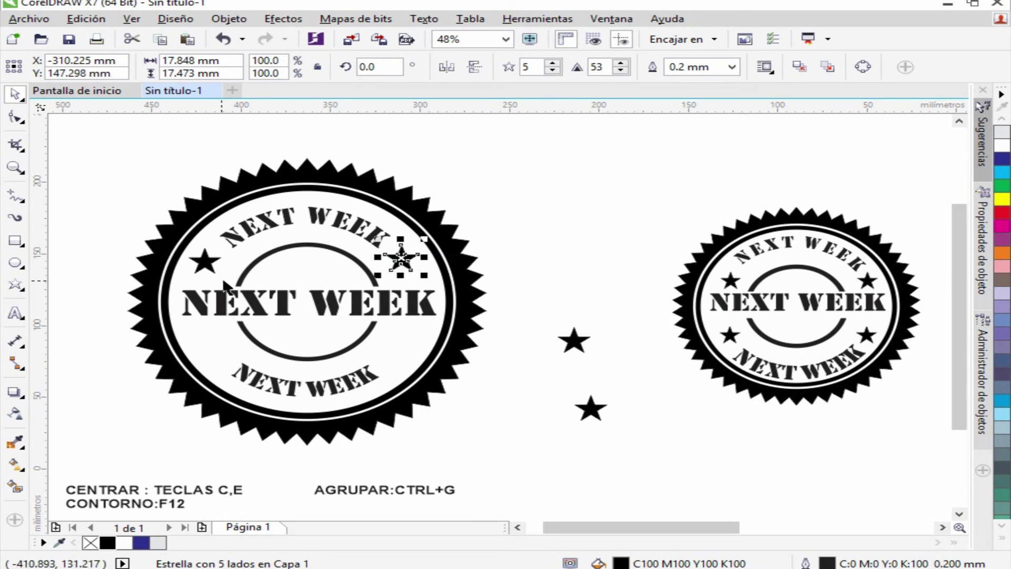
- Select the two upper stars and align their centres at the same height
left_click(211, 267)
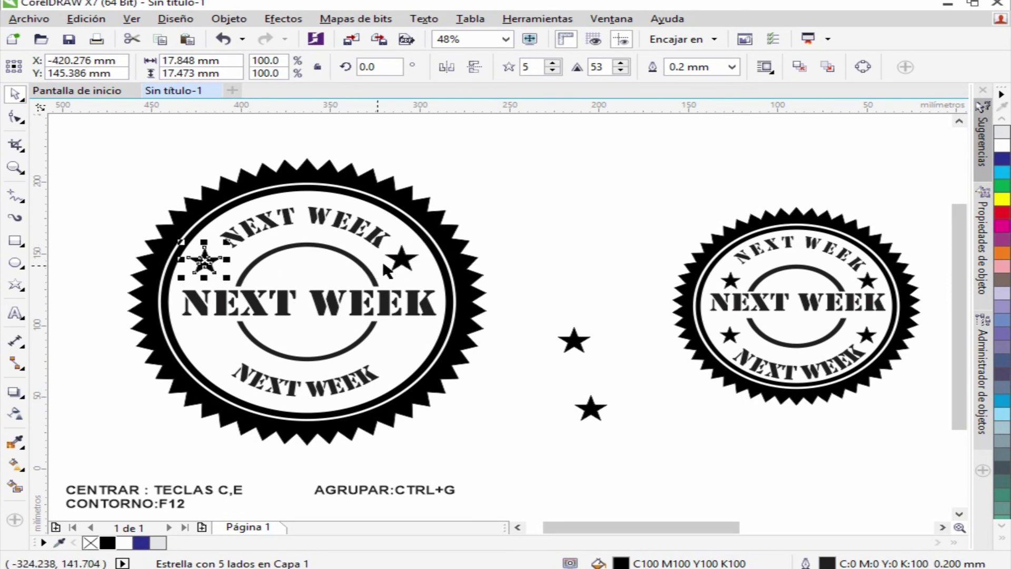
left_click(401, 260)
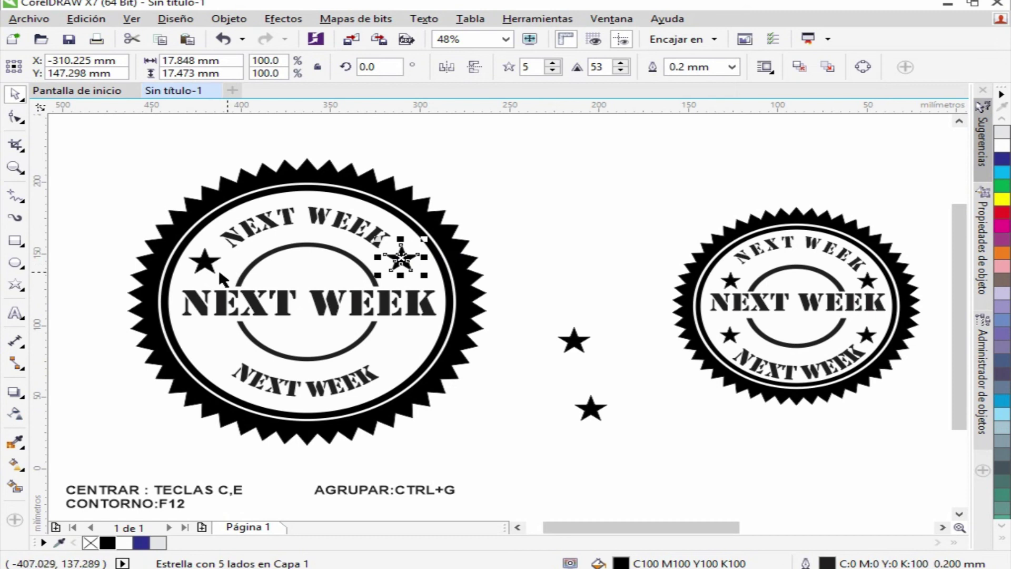
left_click(209, 261, "shift")
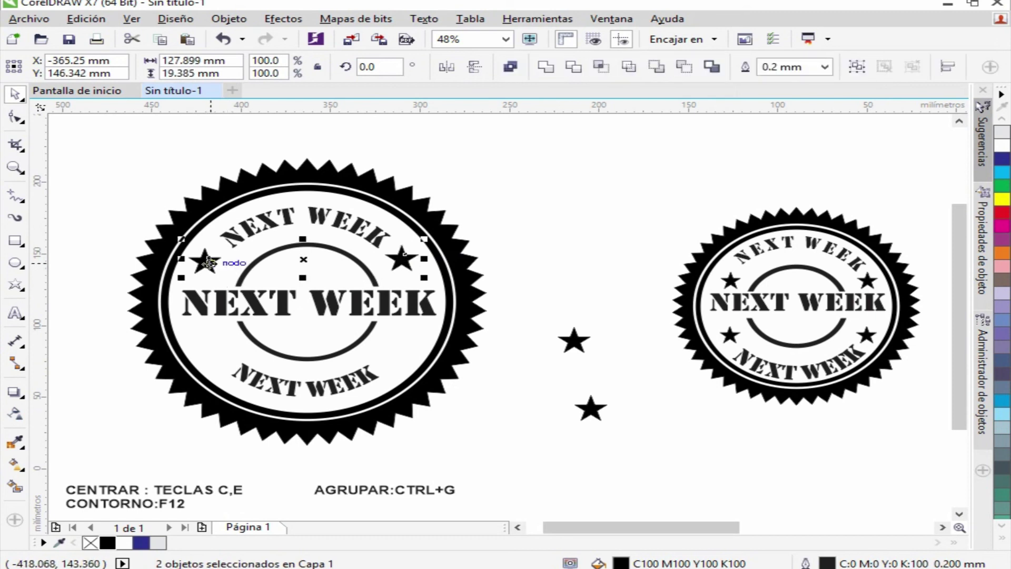
left_click(488, 440)
- Move the remaining two stars beside the ends of the lower curved text and align their centres at the same height
left_click_drag(579, 346, 219, 353)
left_click_drag(588, 421, 395, 361)
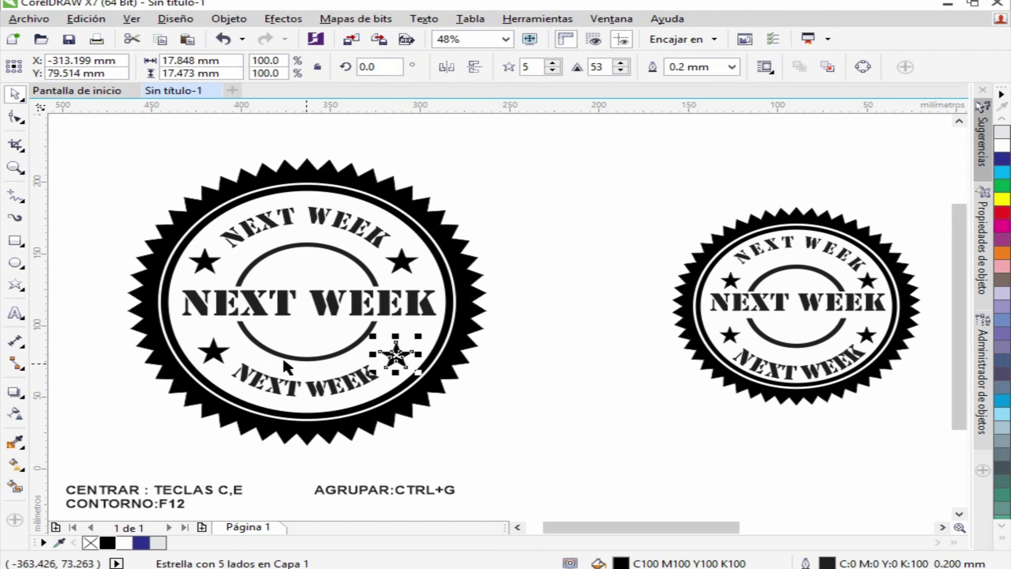
left_click(217, 352, "shift")
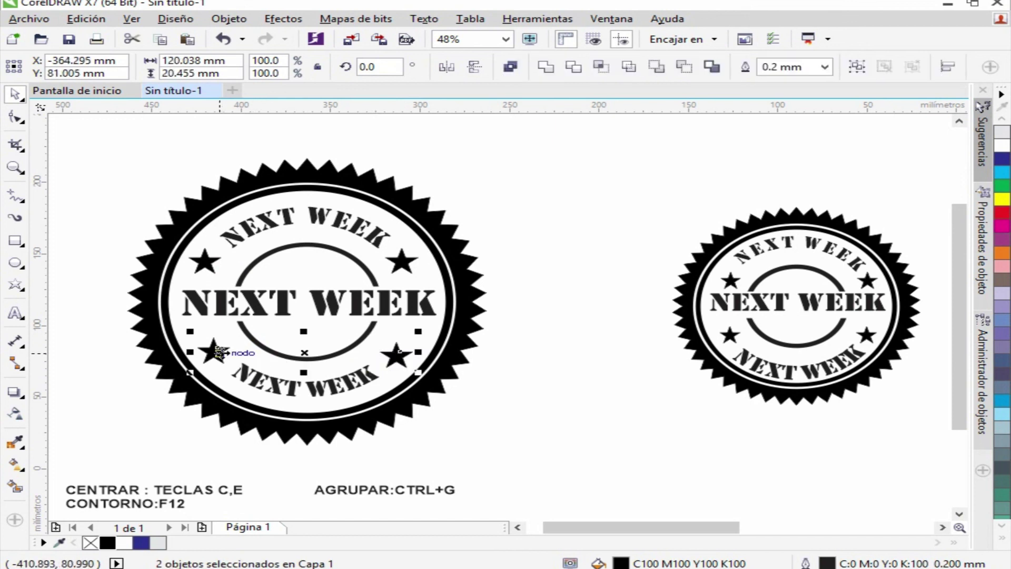
key("e")
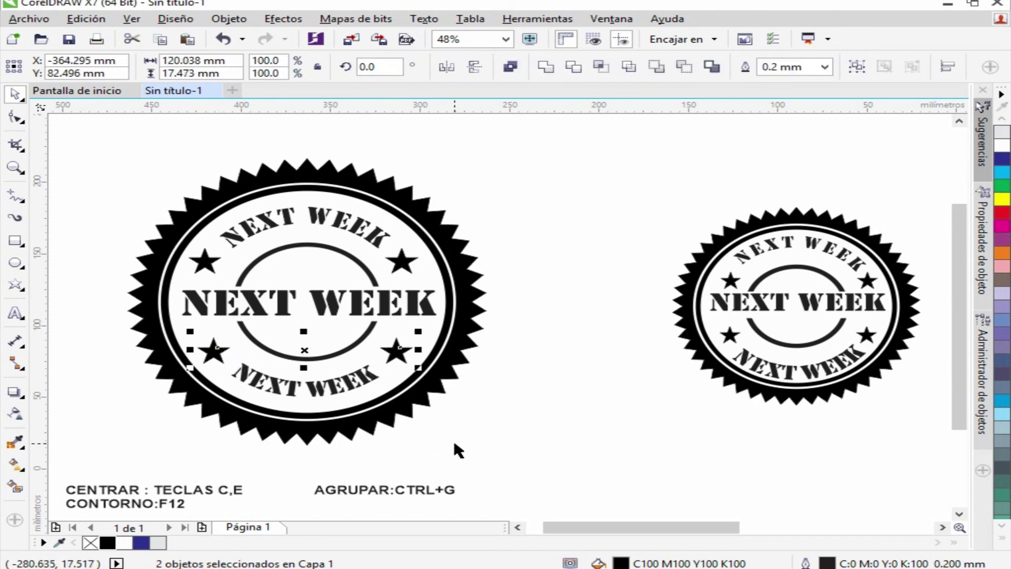
left_click(482, 441)
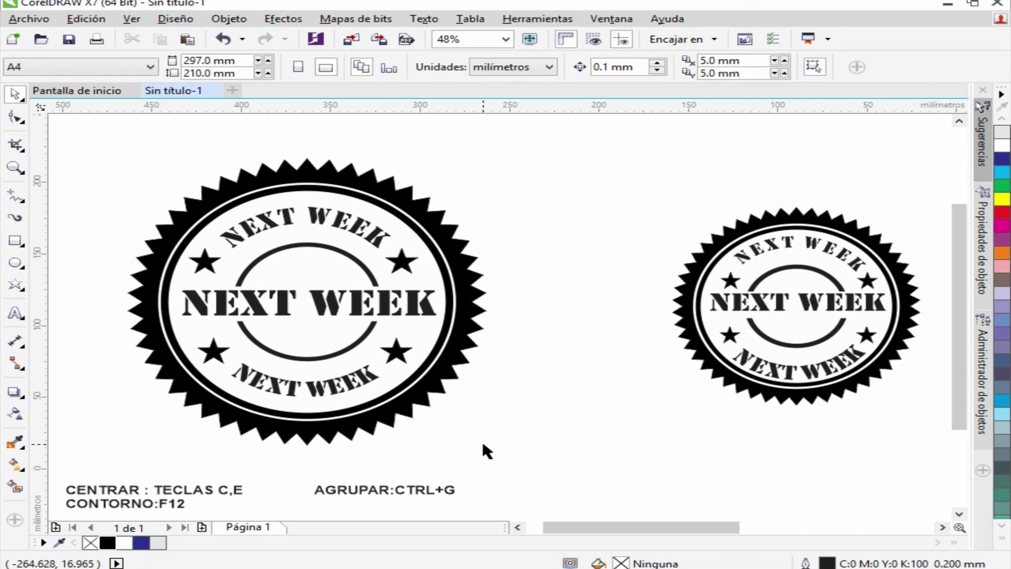
- Nudge the lower-right star of the large seal about 0.2 mm to the left
left_click(397, 351)
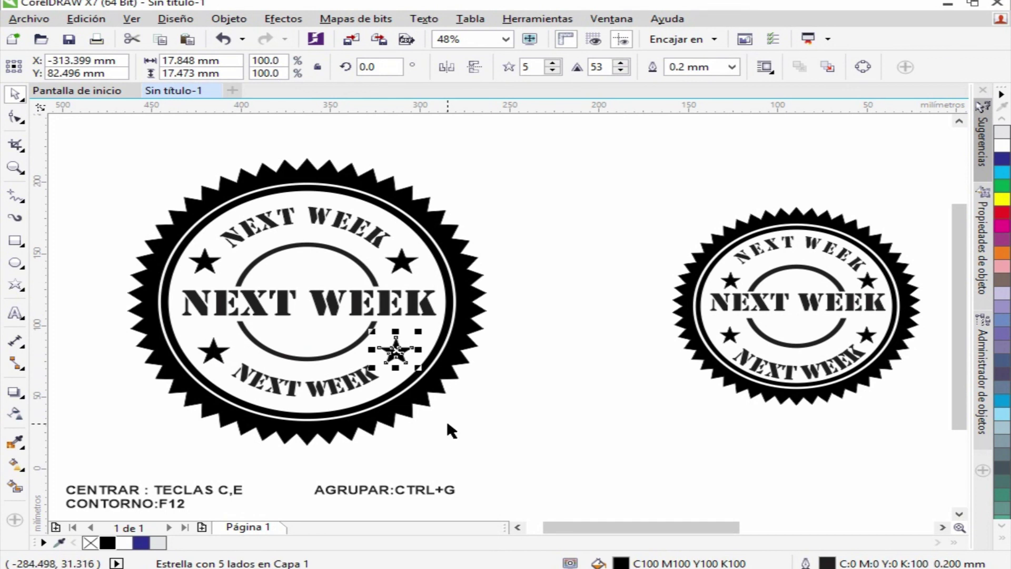
left_click(513, 451)
left_click(214, 349)
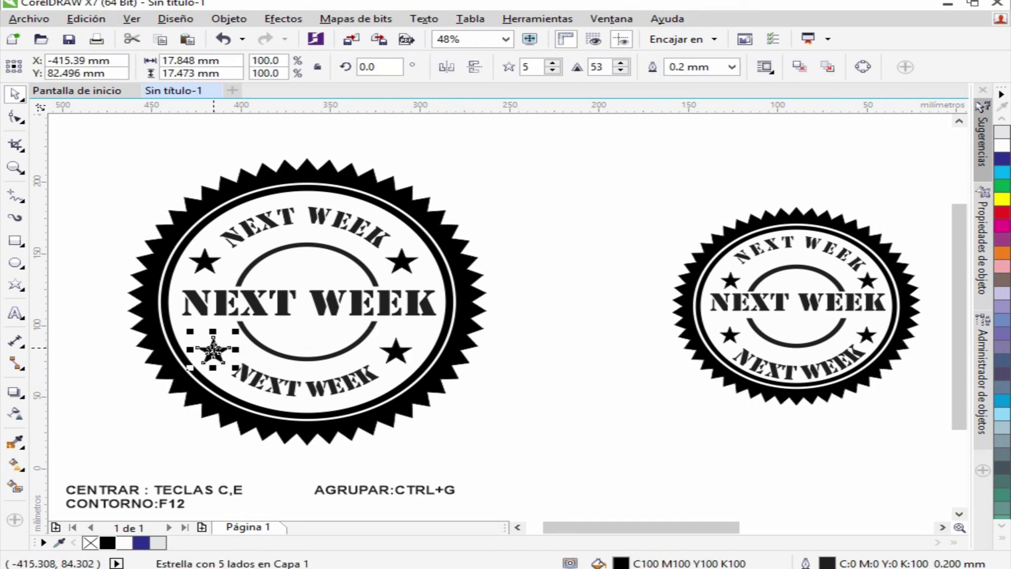
left_click(524, 454)
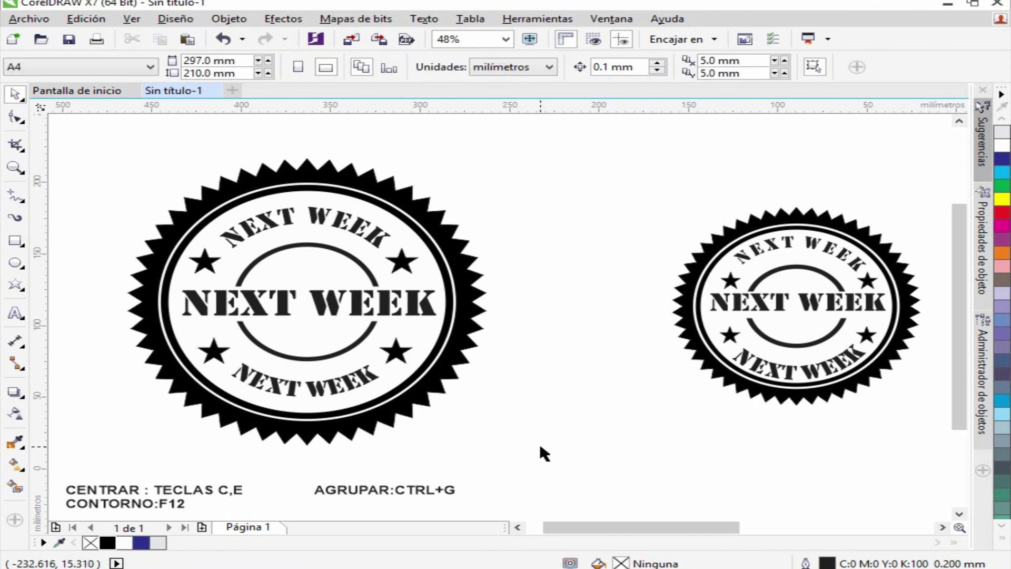